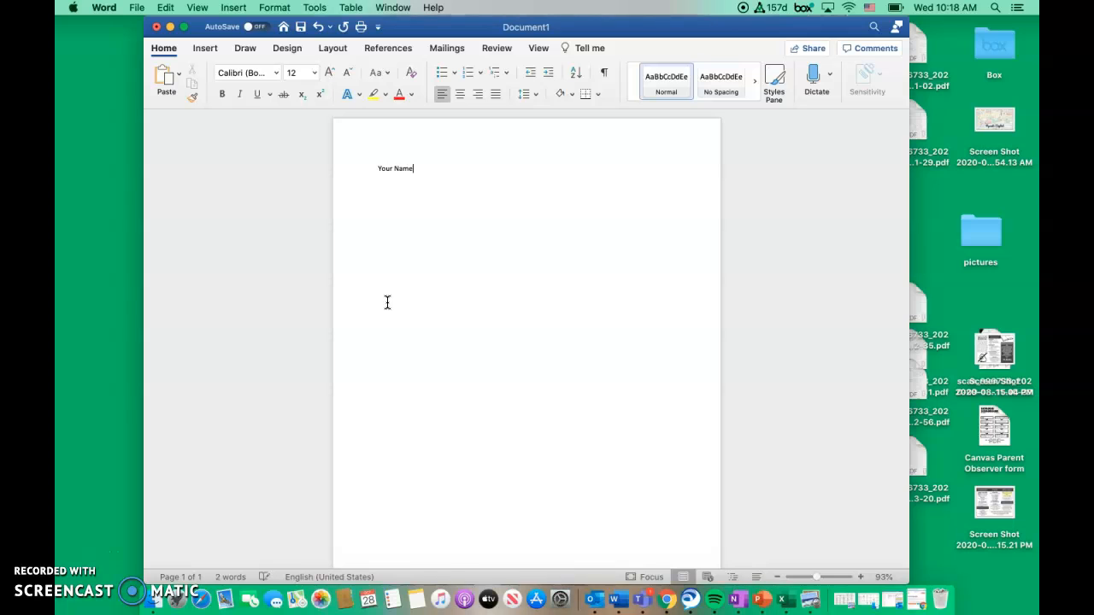
Complete the heading block below "Your Name" with separate lines for the teacher's name, "Class Name" and "Date"
text(.Ryczek)
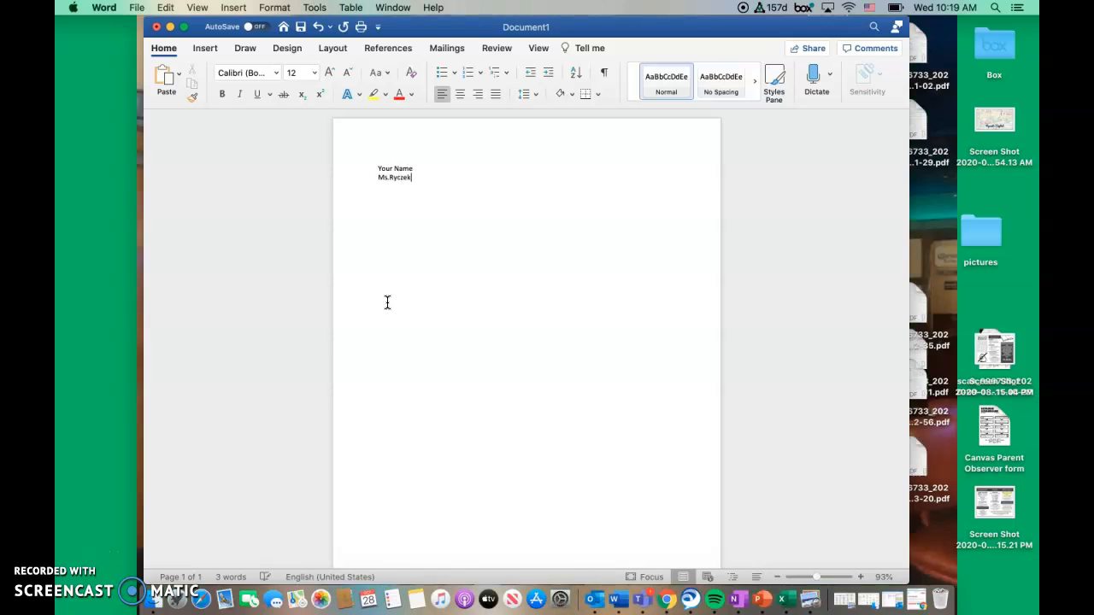
click(387, 177)
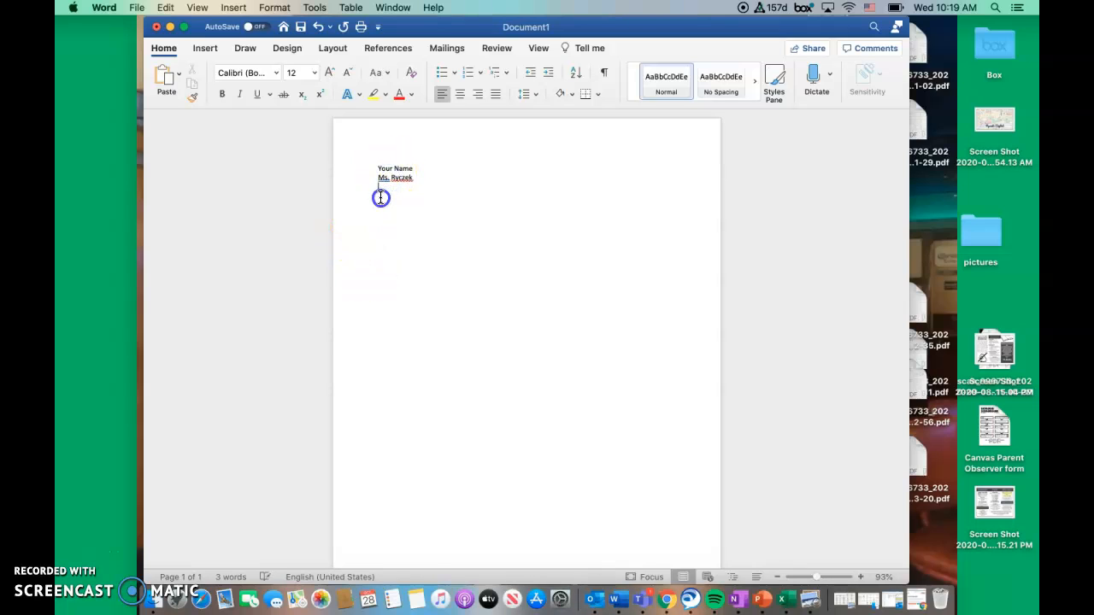
key(Return)
text(Clas)
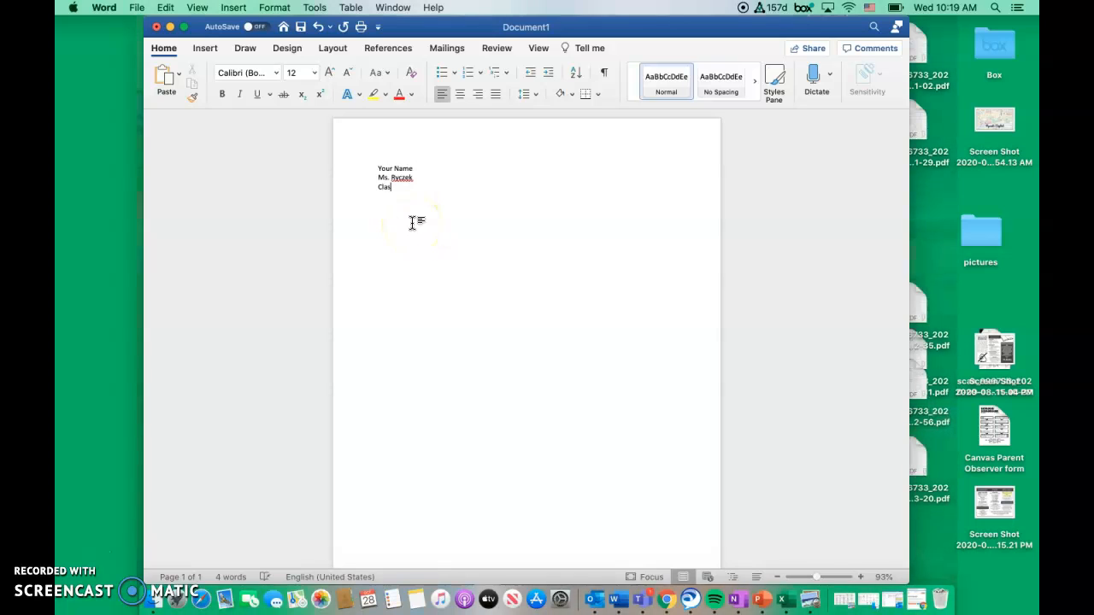
text(s Name )
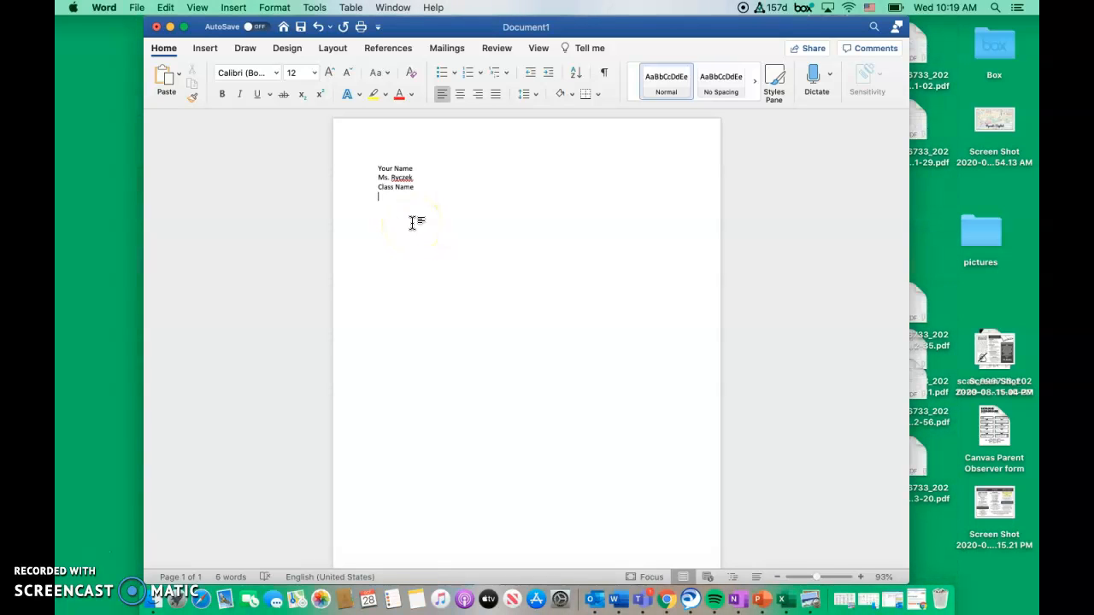
text(Date)
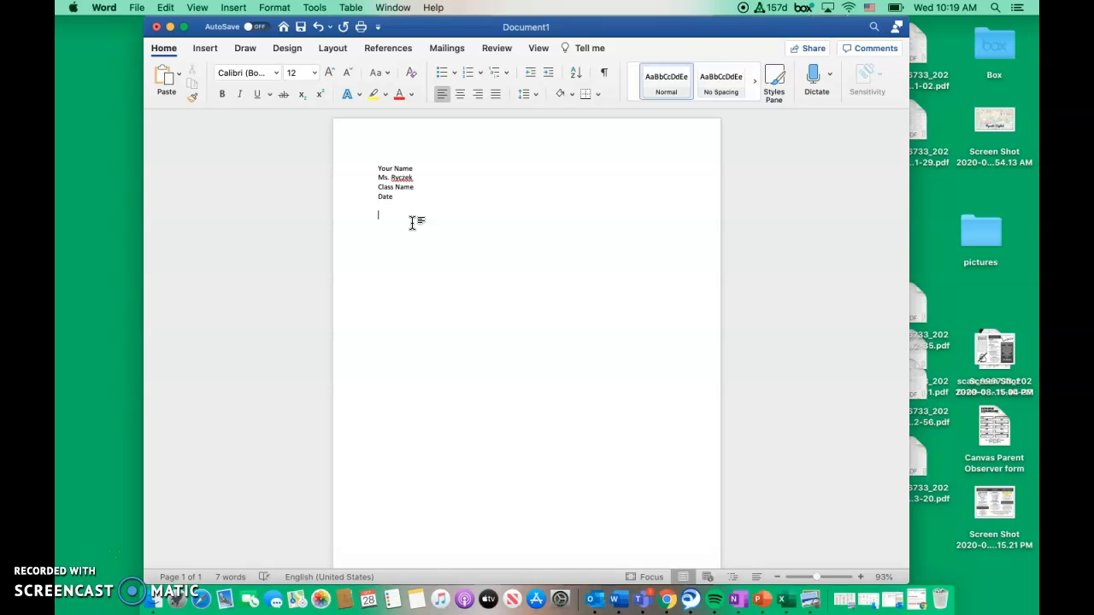
Add a centered line "Title" and below it an indented, left-aligned paragraph reading "Then you will begin typing out your essay here."
click(459, 99)
text(Title)
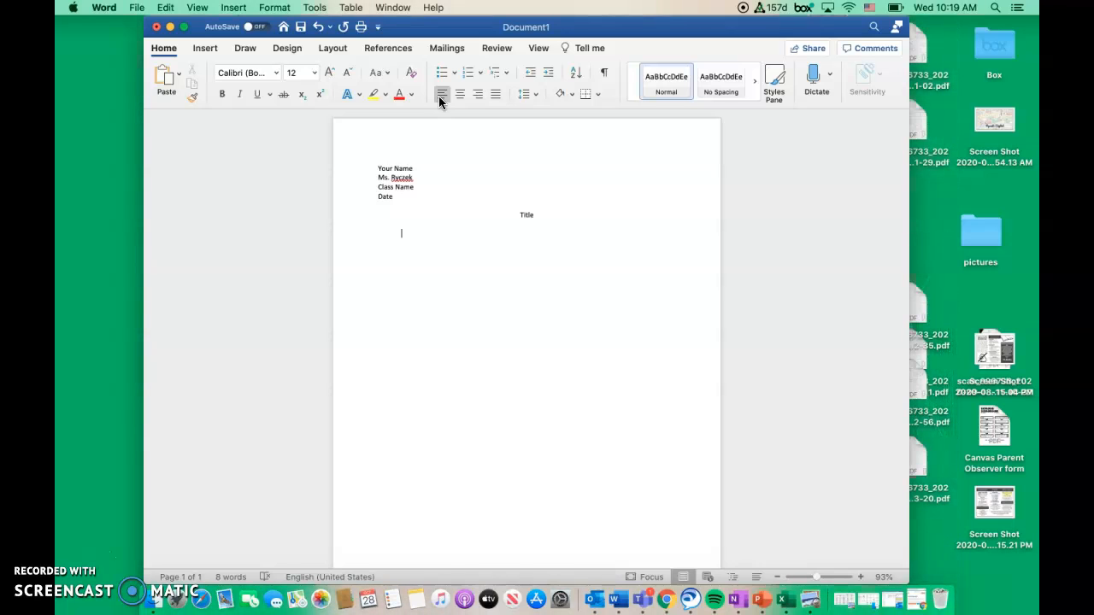
text(Then you will beg)
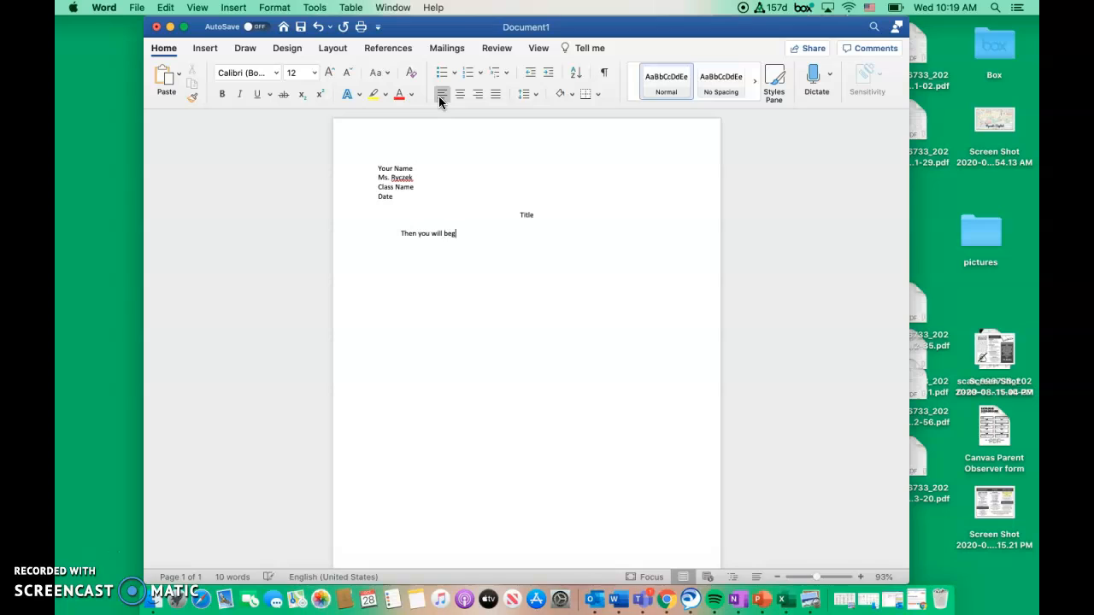
text(in t)
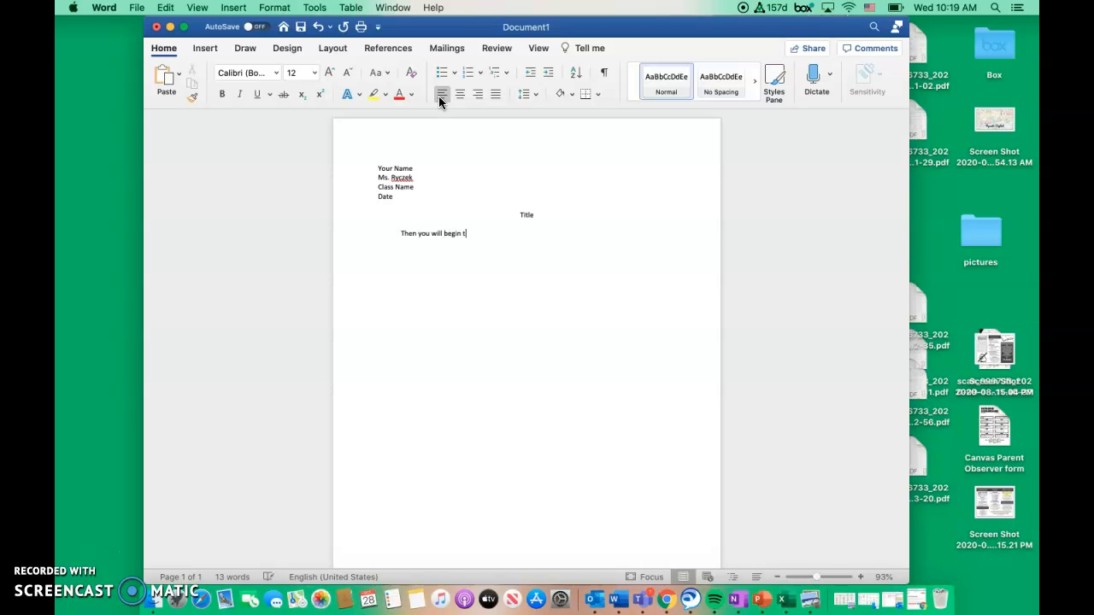
text(yping out your essay here)
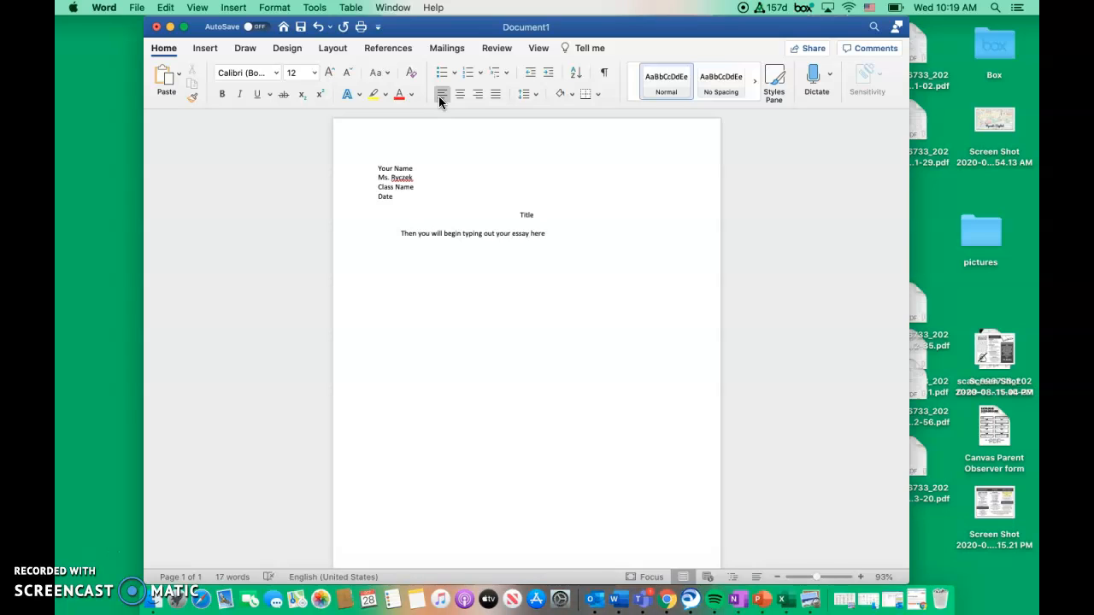
text(.)
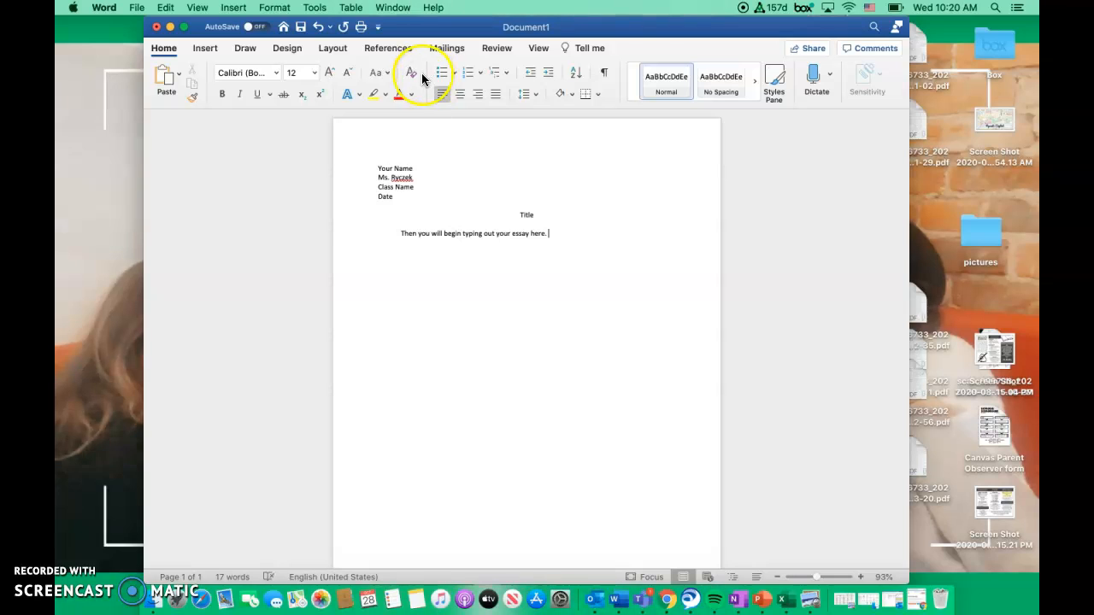
Continue the body paragraph with the sentence "Use your Upside Down Triangle Diagram to help you with this."
click(495, 240)
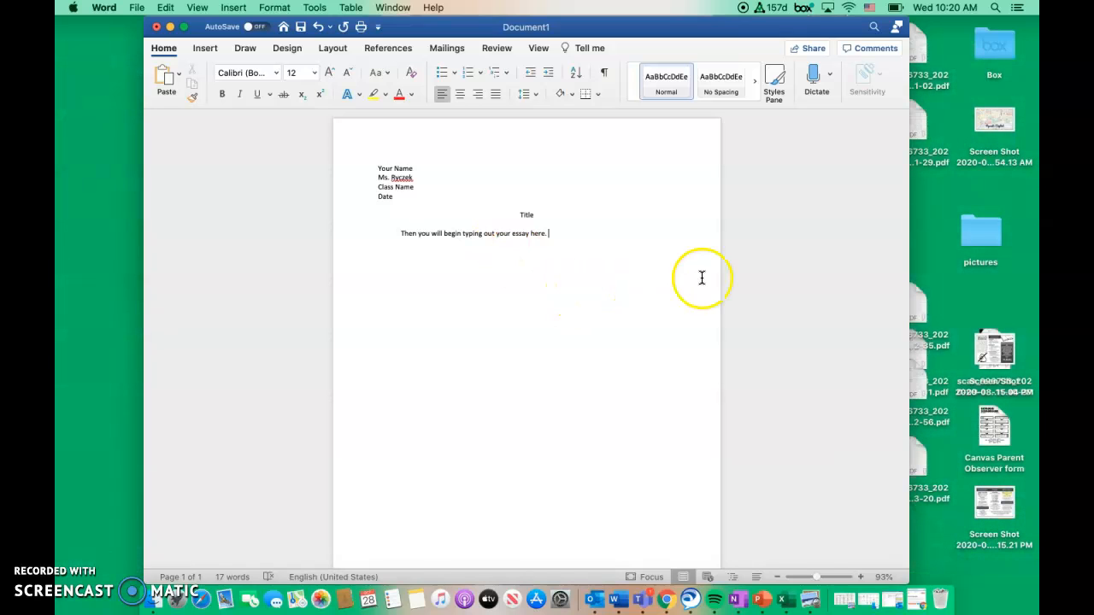
text(Use)
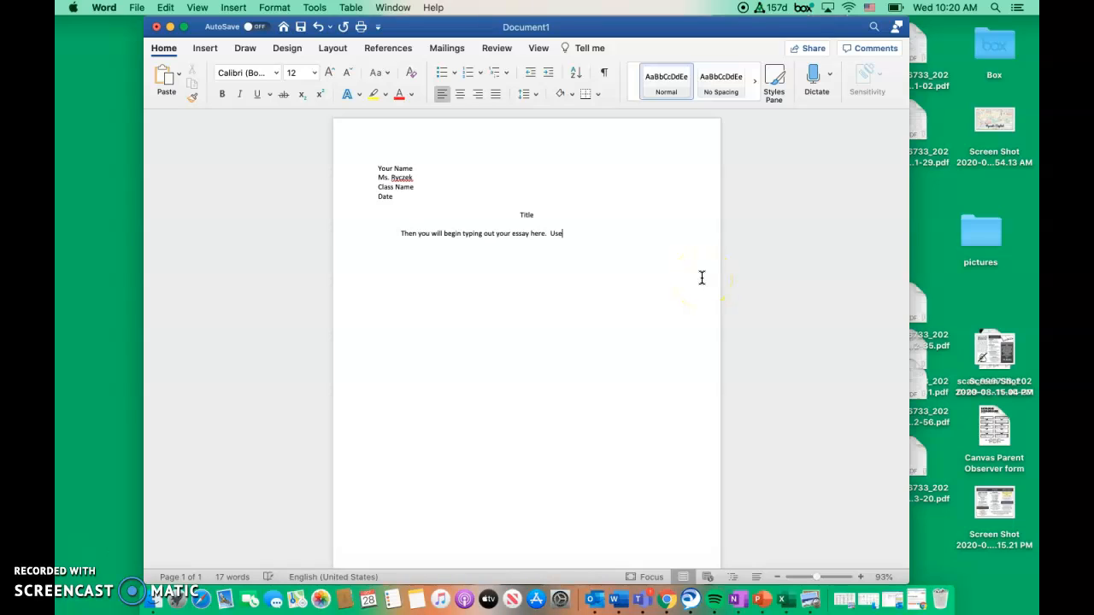
text( your Upside )
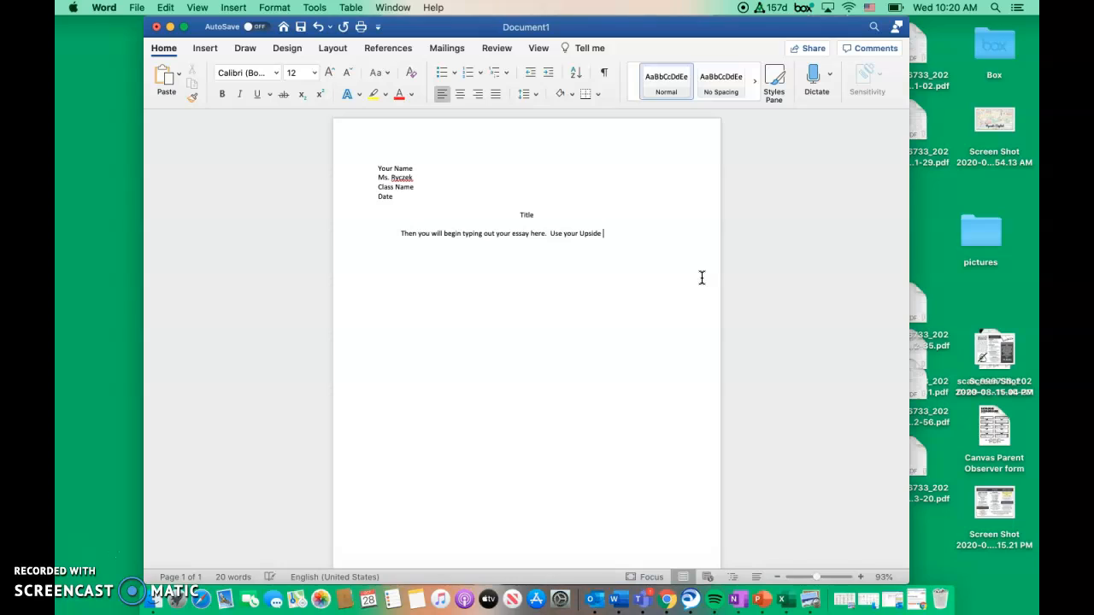
text(Down Triangle Diagram)
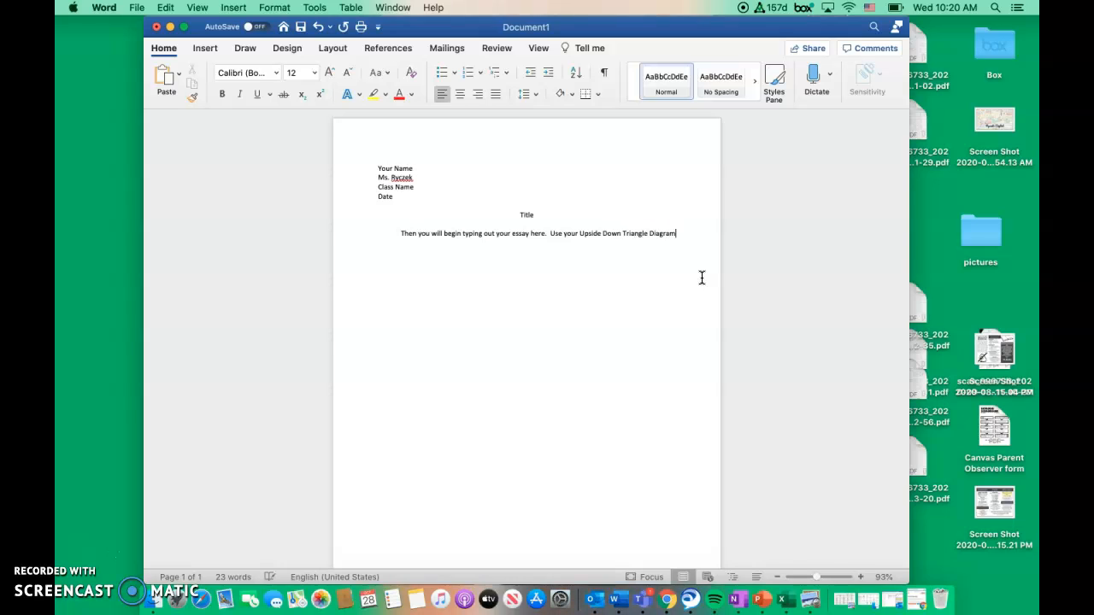
text( to help you with t)
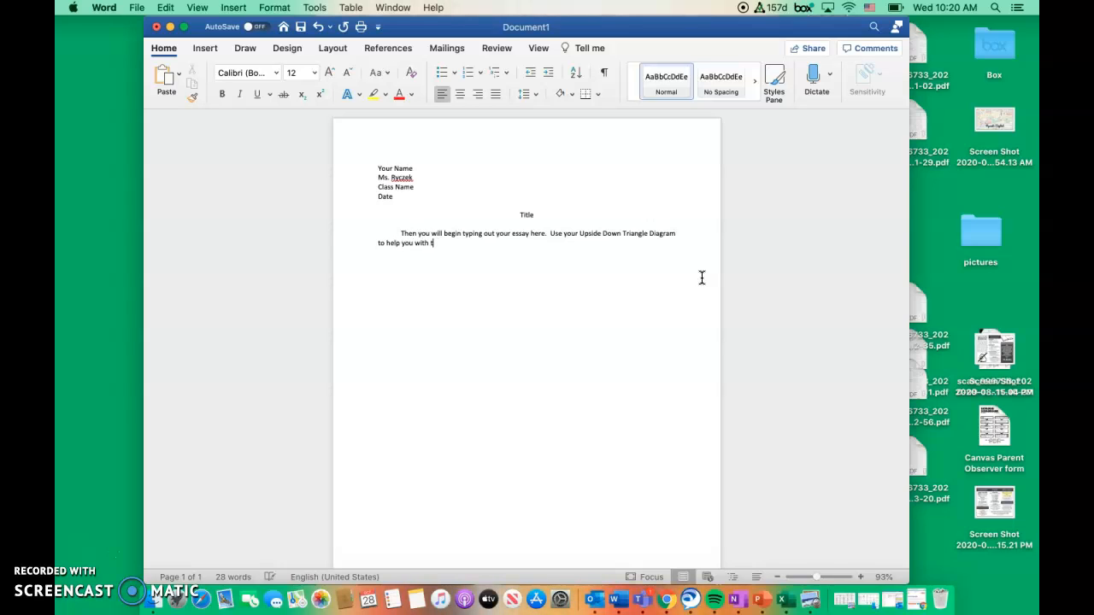
text(his. )
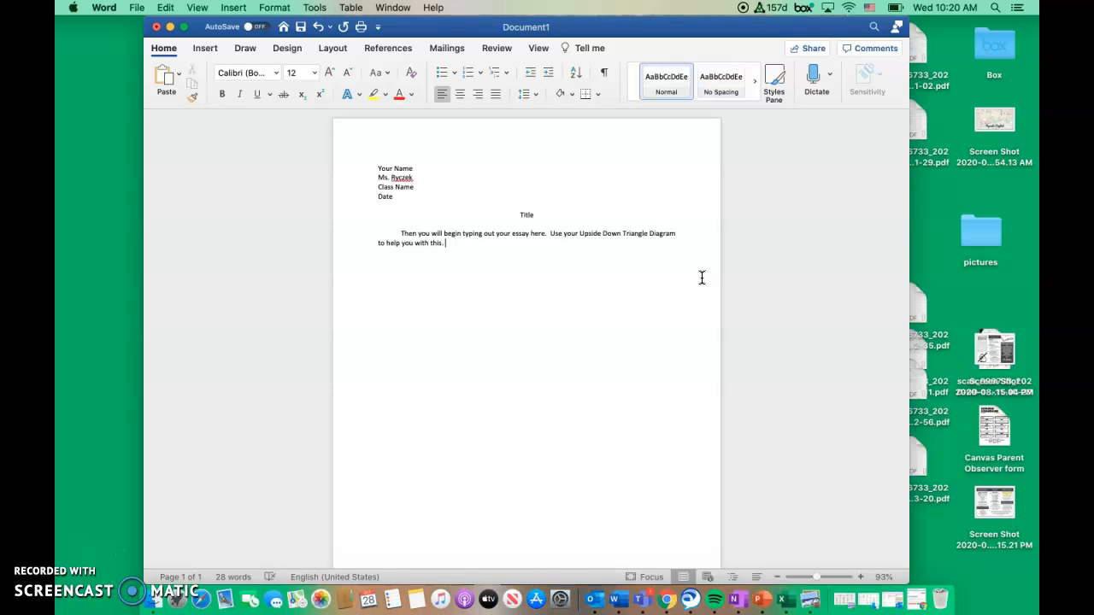
text(Make sure your document i)
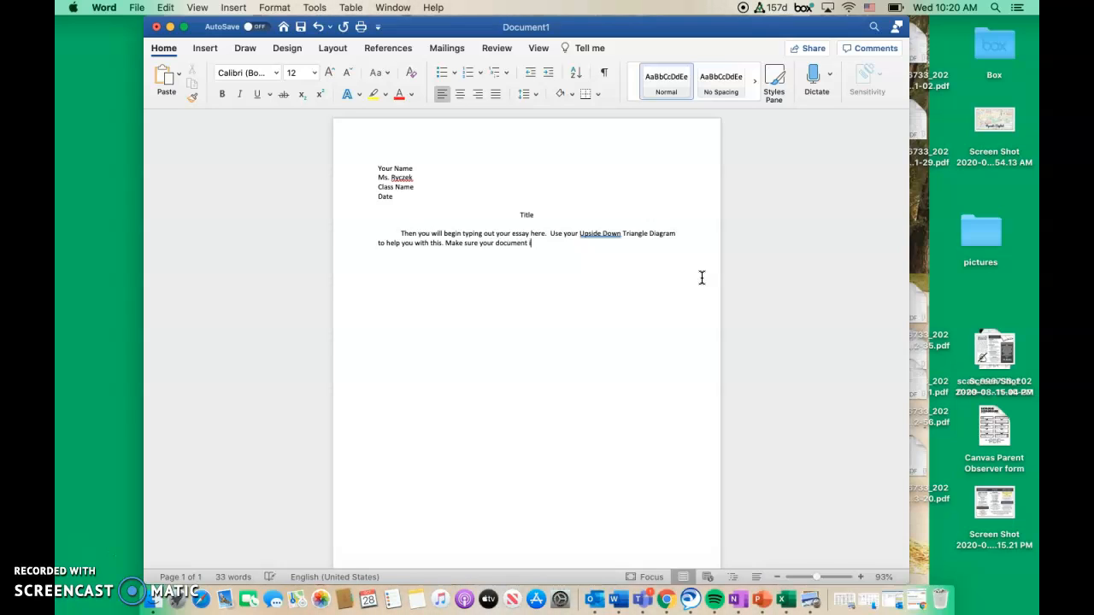
text(s in Times )
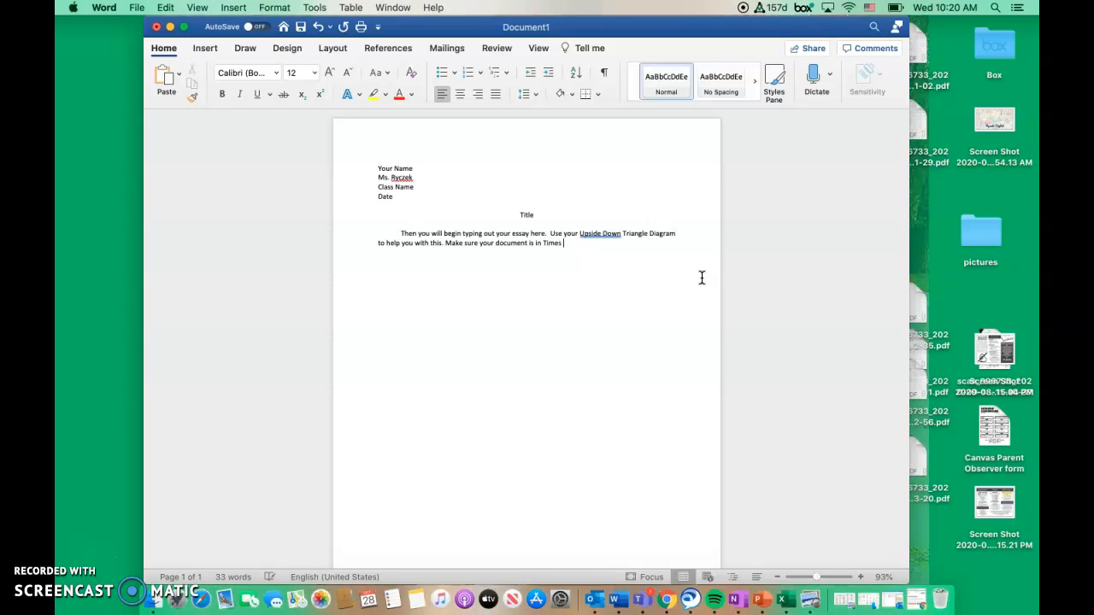
text(NEw)
Add the sentence "Make sure your document is in Times New Roman, 12 pt font." to the end of the body paragraph
key(BackSpace)
key(BackSpace)
text(ew Roman, )
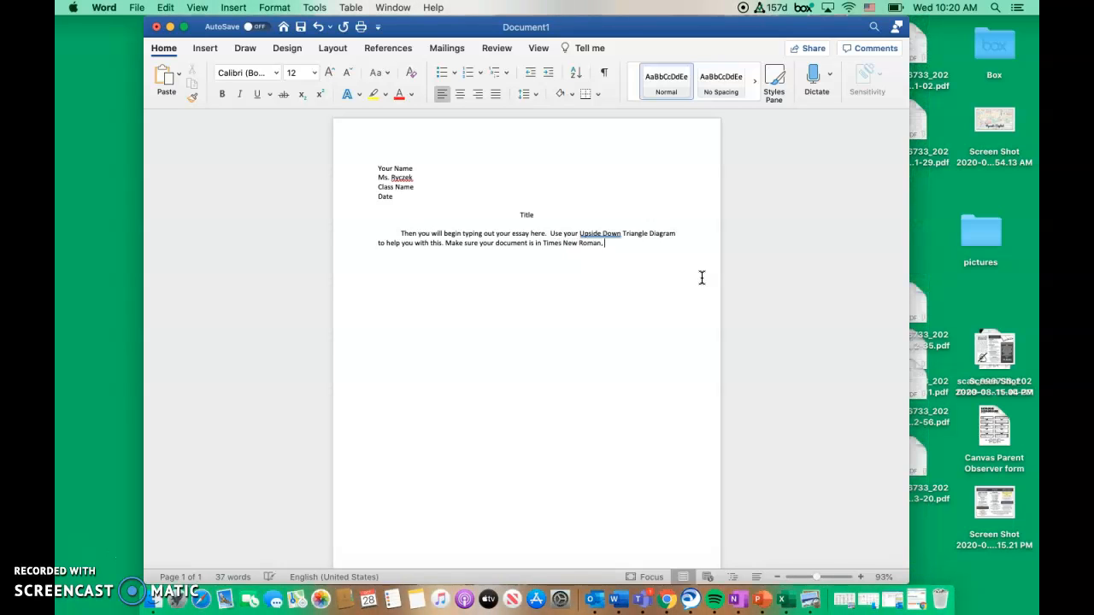
text(12 pt font)
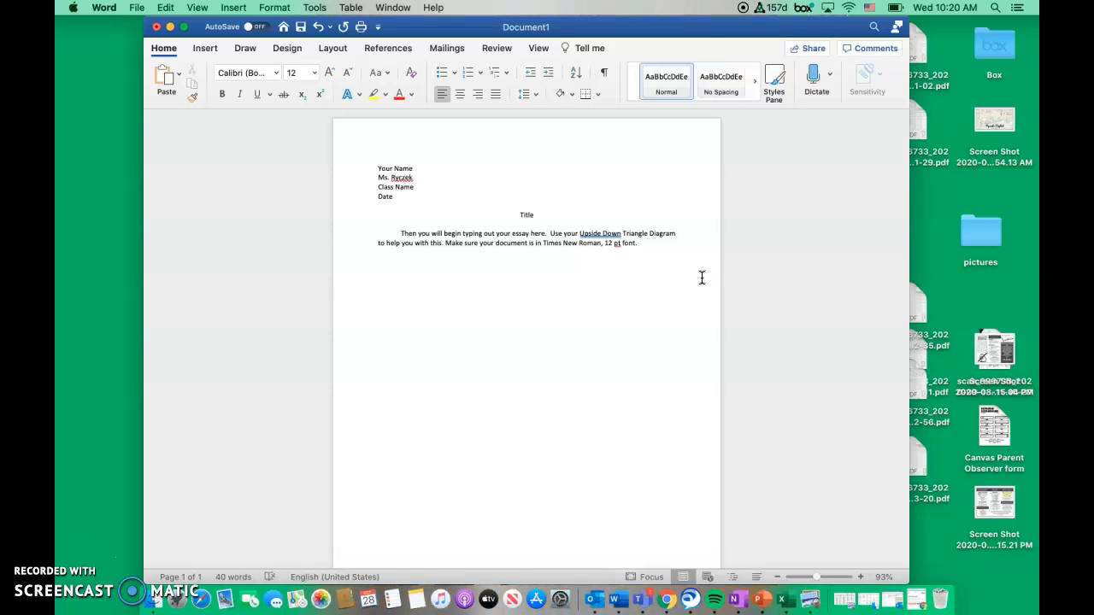
text(.)
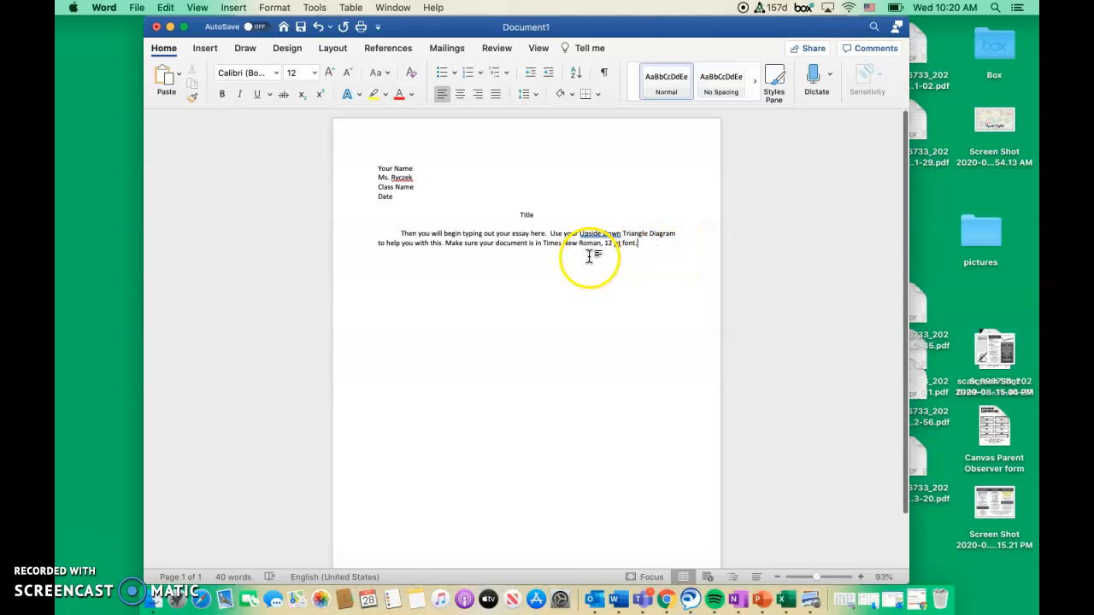
Format all of the document's text, from the heading through the body paragraph, in Times New Roman at size 12
drag(650, 242, 374, 164)
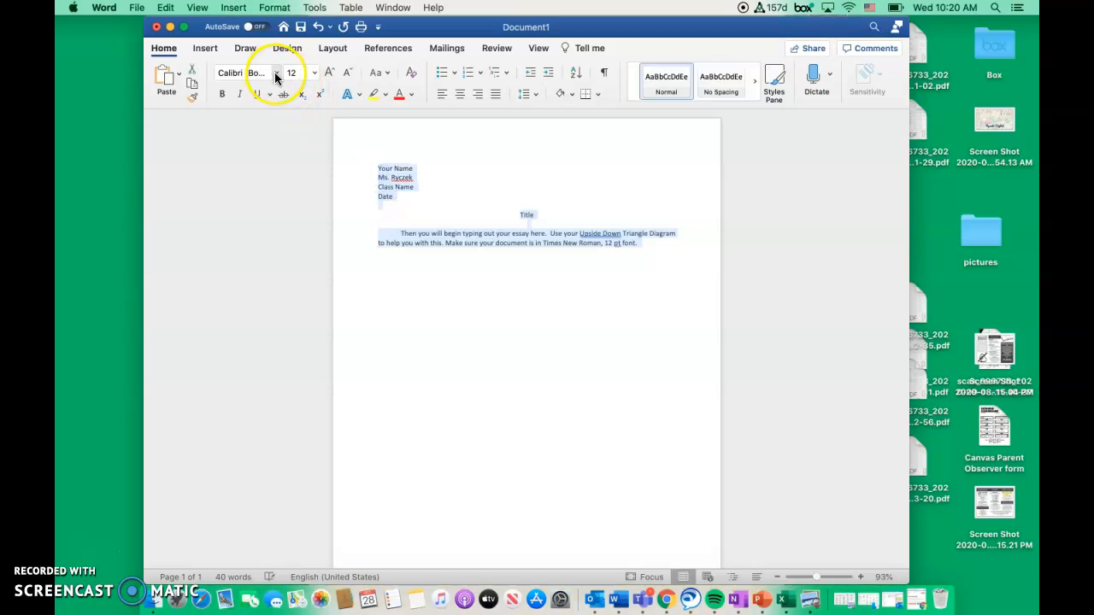
click(276, 73)
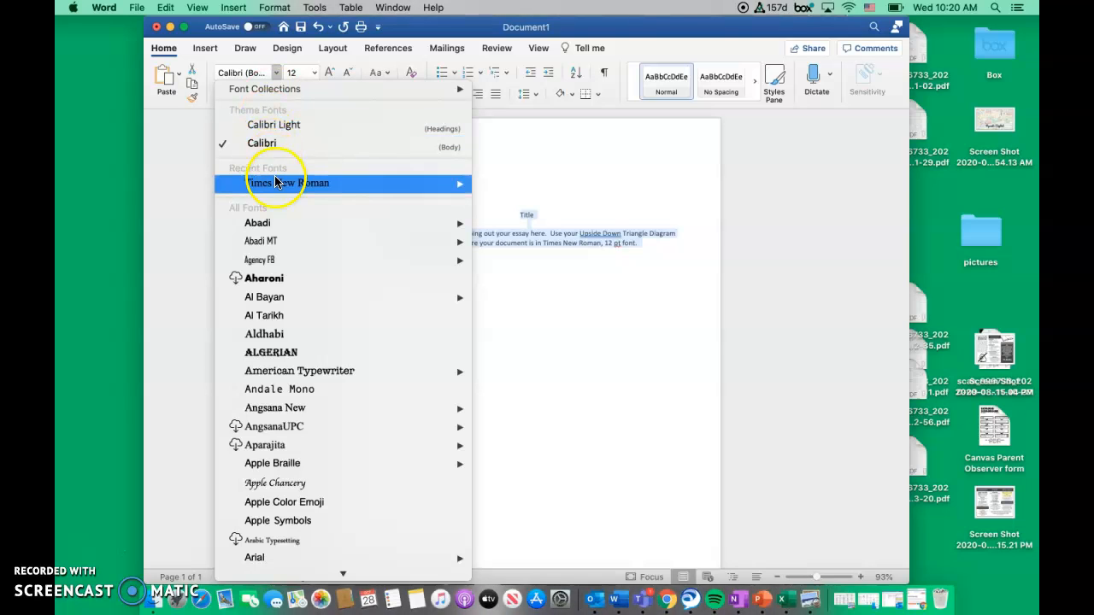
mouse_move(272, 188)
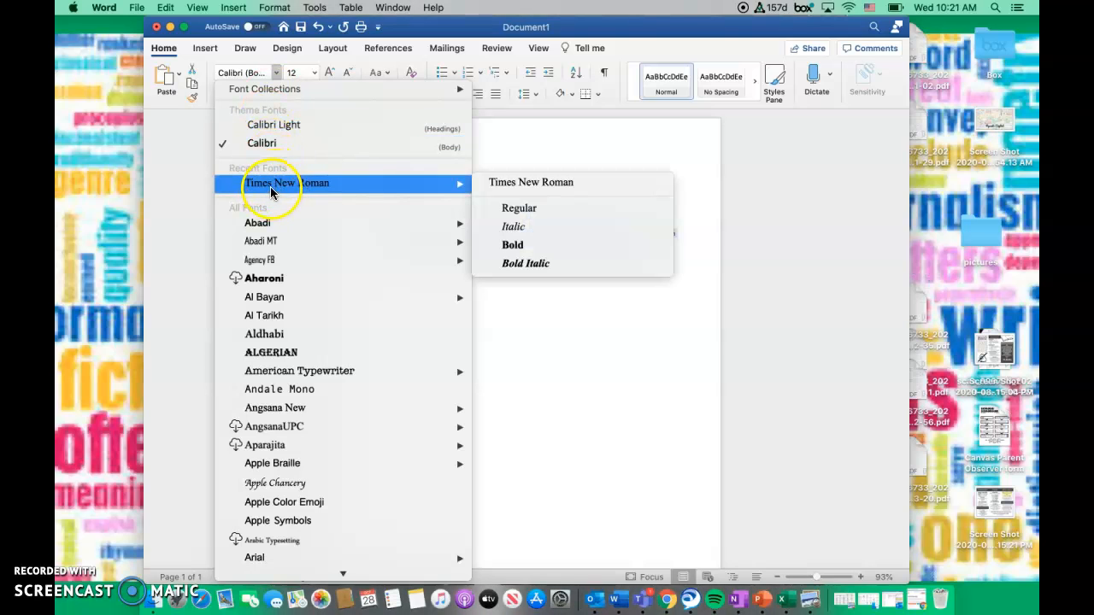
click(270, 182)
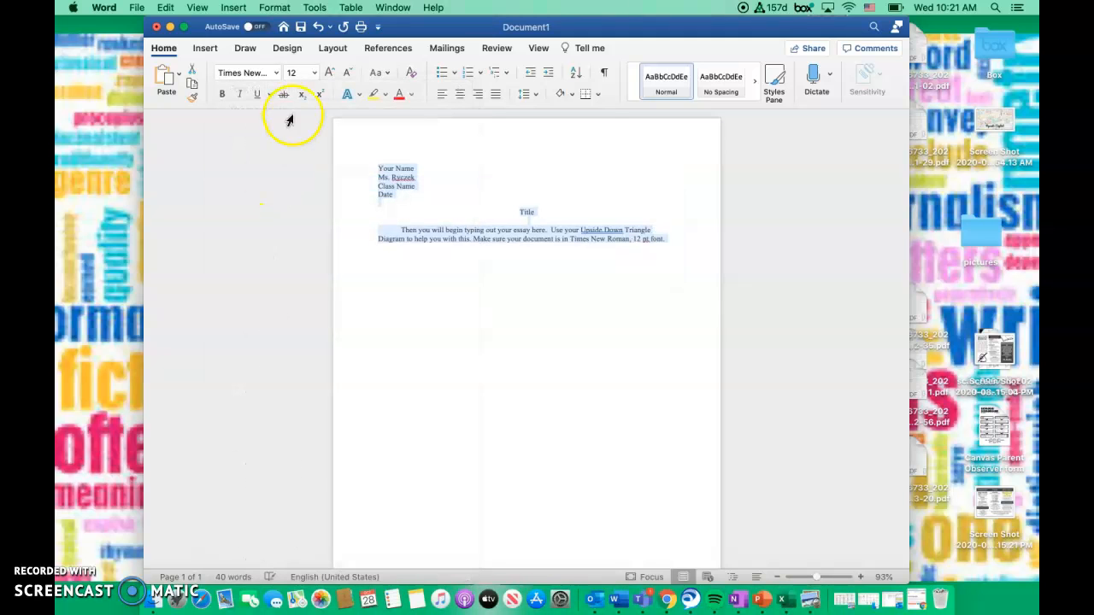
click(313, 75)
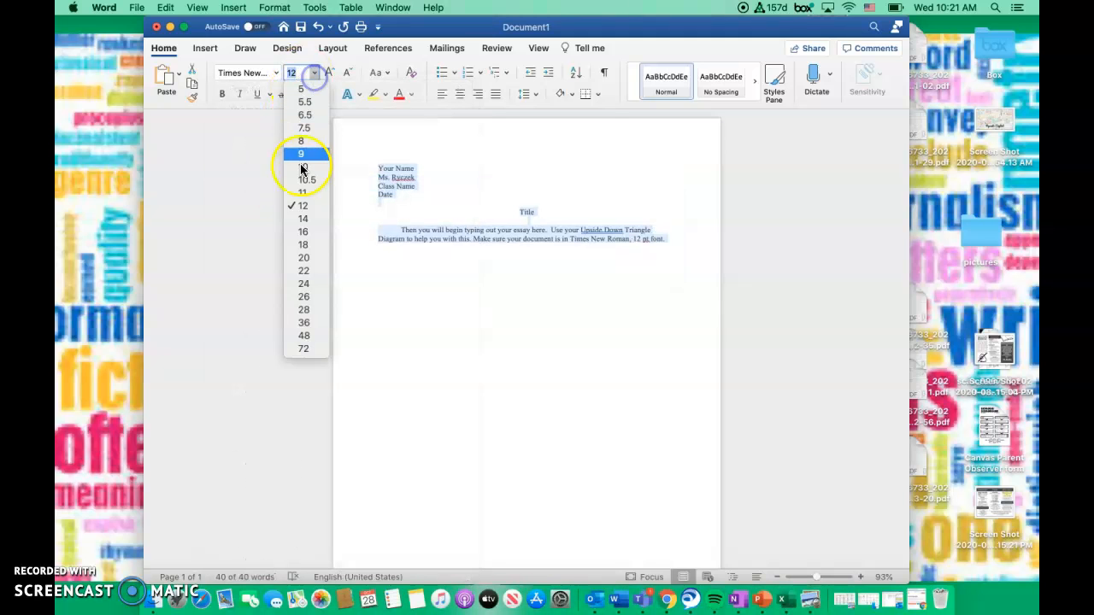
click(305, 206)
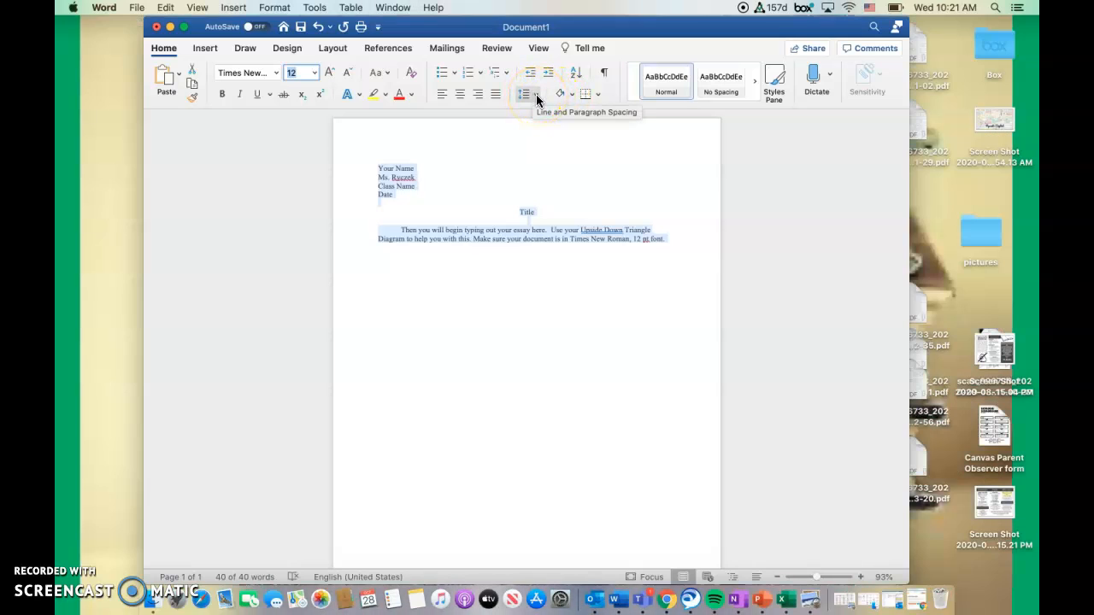
Set the line spacing of the whole selected text to 2.0 and place the cursor in the first heading line
click(535, 94)
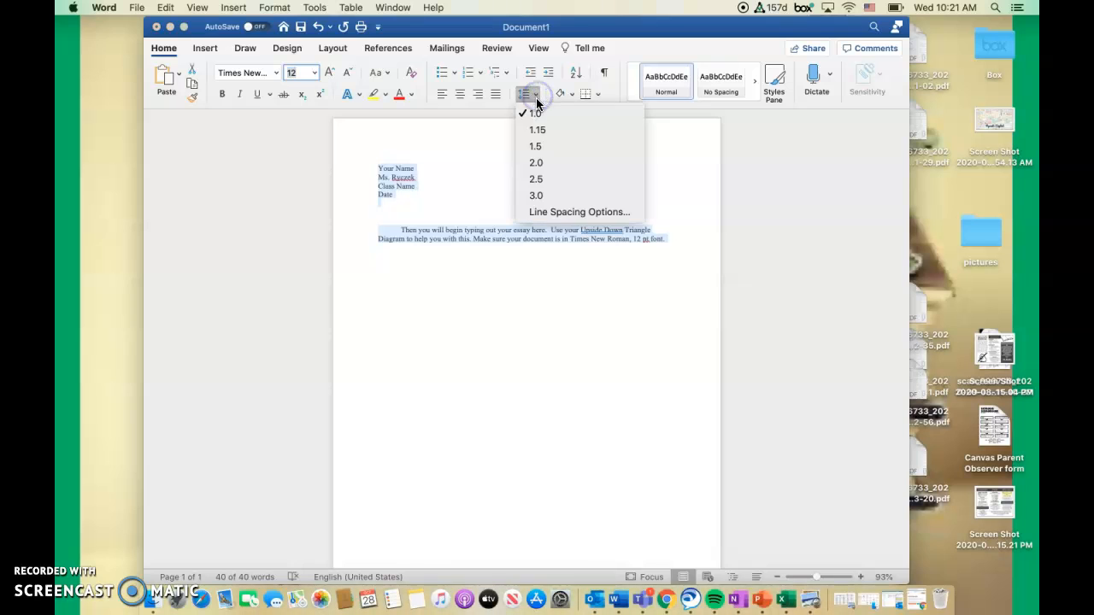
click(543, 164)
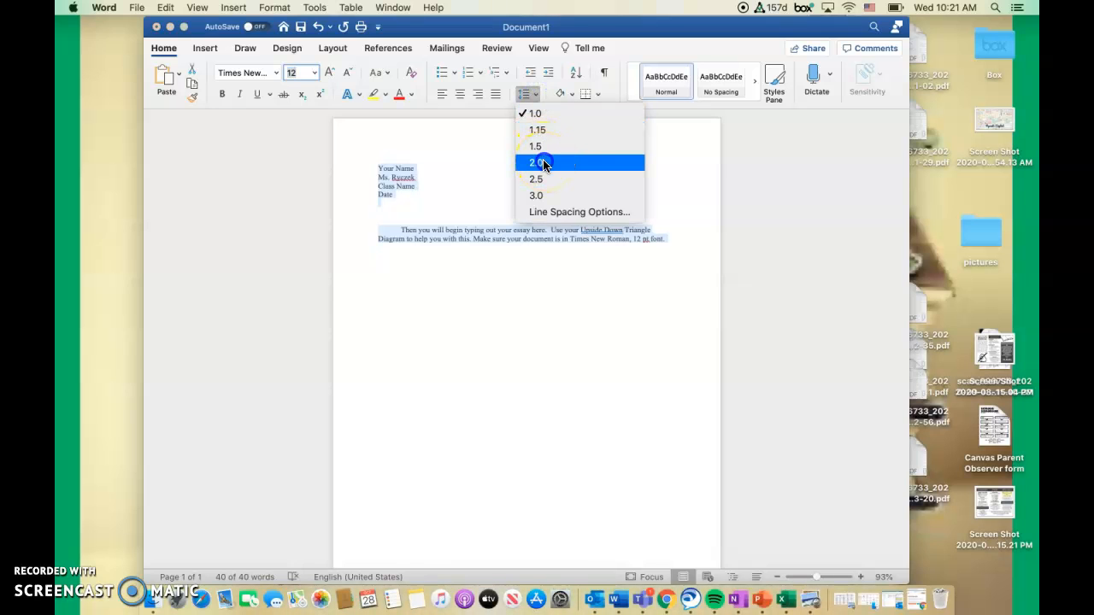
click(619, 236)
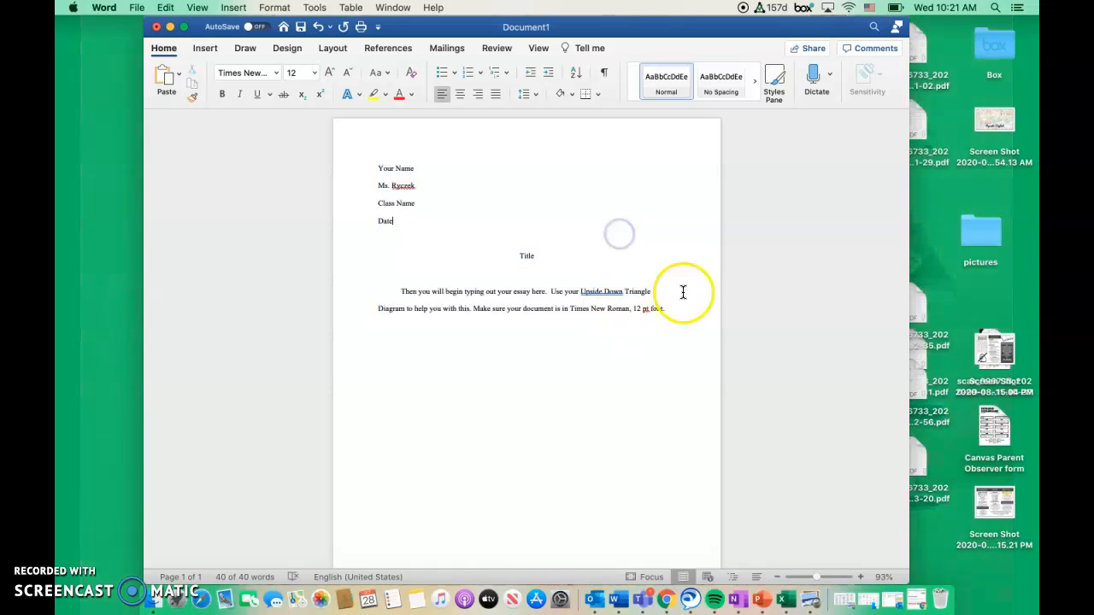
click(610, 232)
click(601, 141)
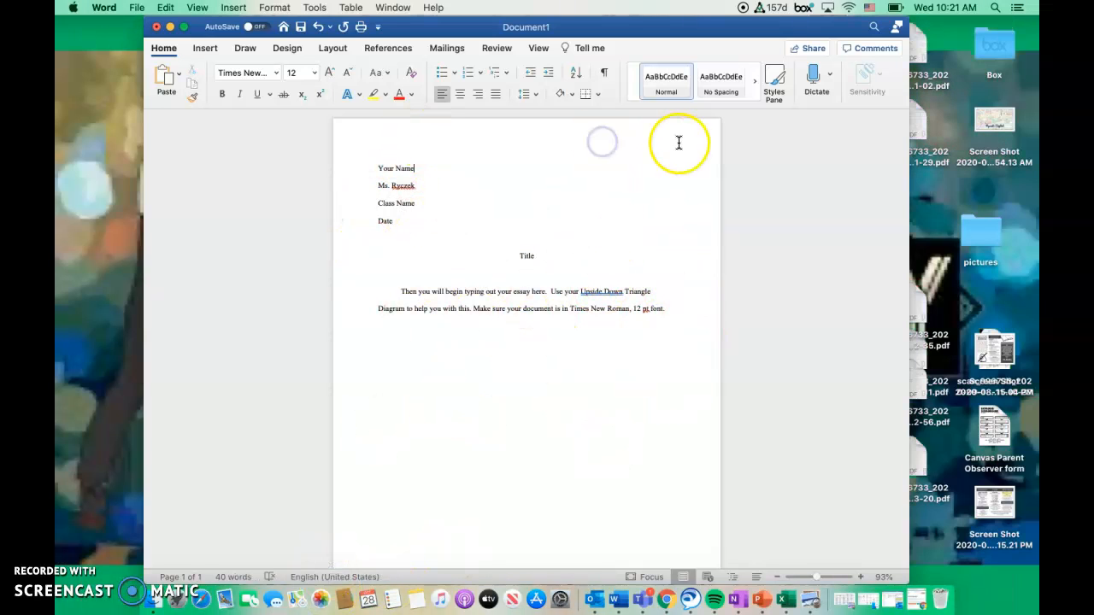
click(680, 142)
Insert right-aligned page numbers in the header, with the number shown on the first page
click(205, 49)
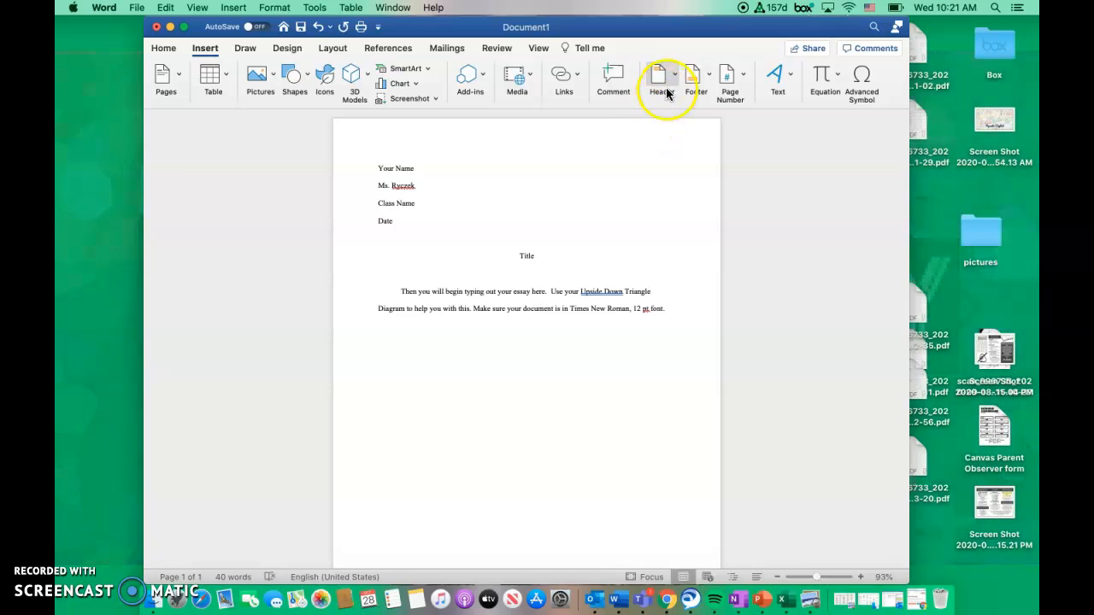
click(673, 75)
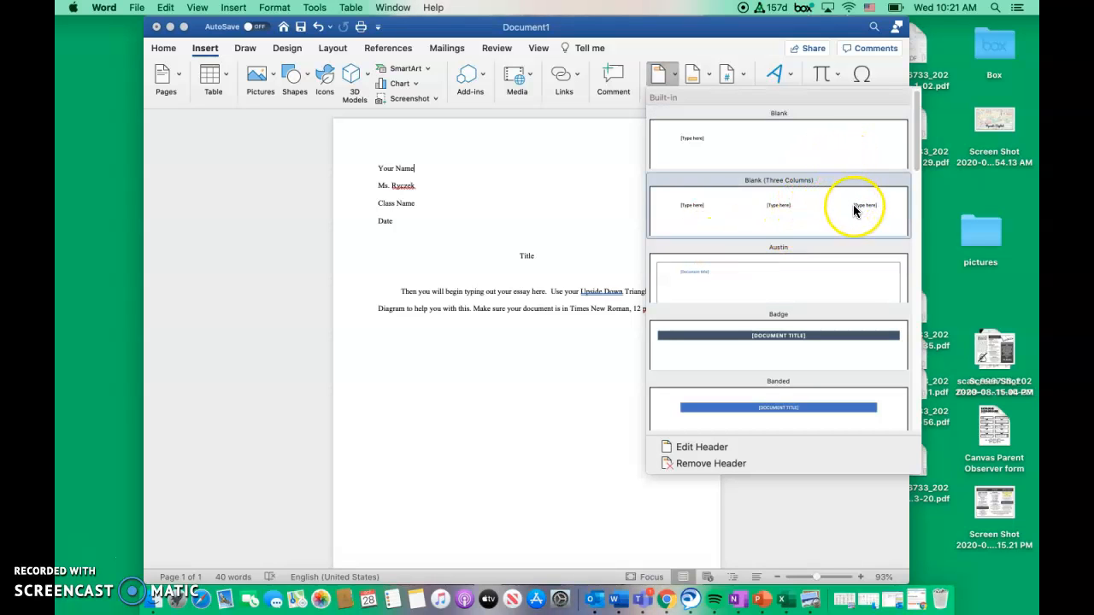
scroll(854, 210, down, 2)
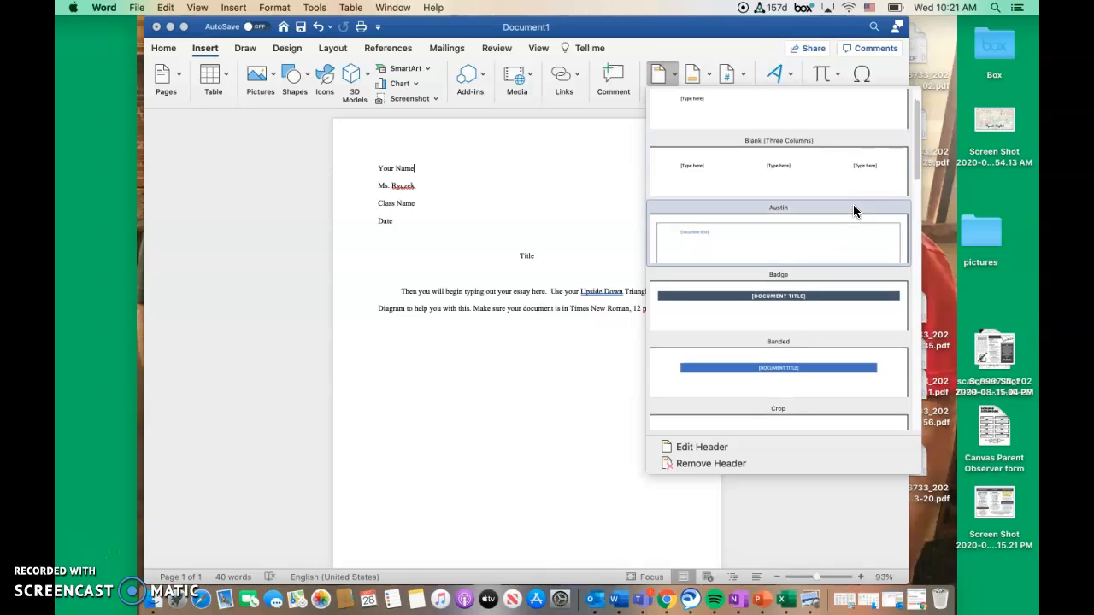
click(722, 74)
click(736, 76)
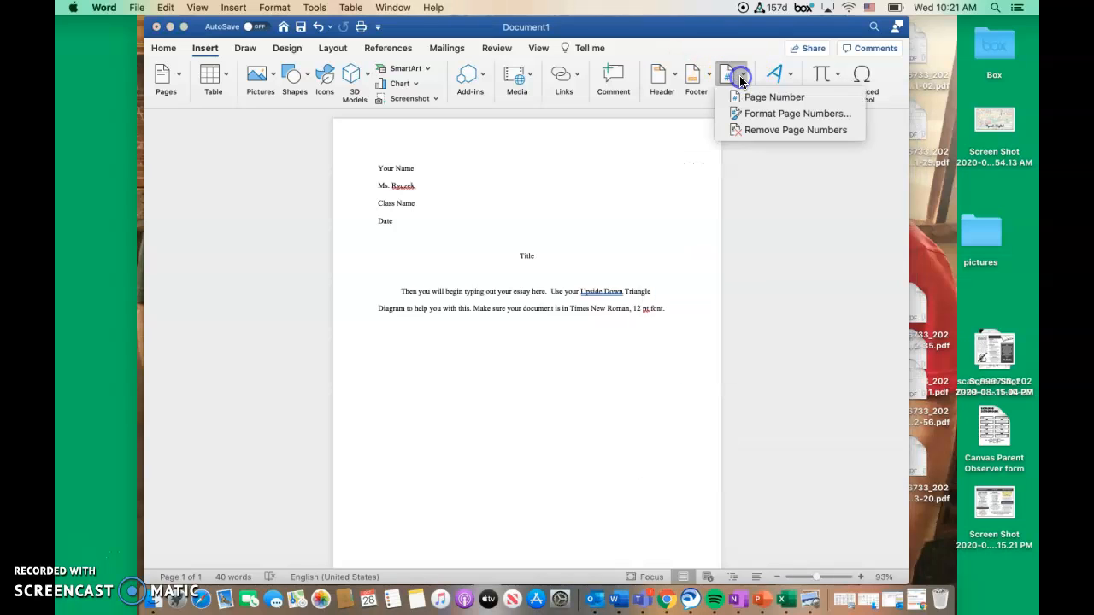
click(749, 98)
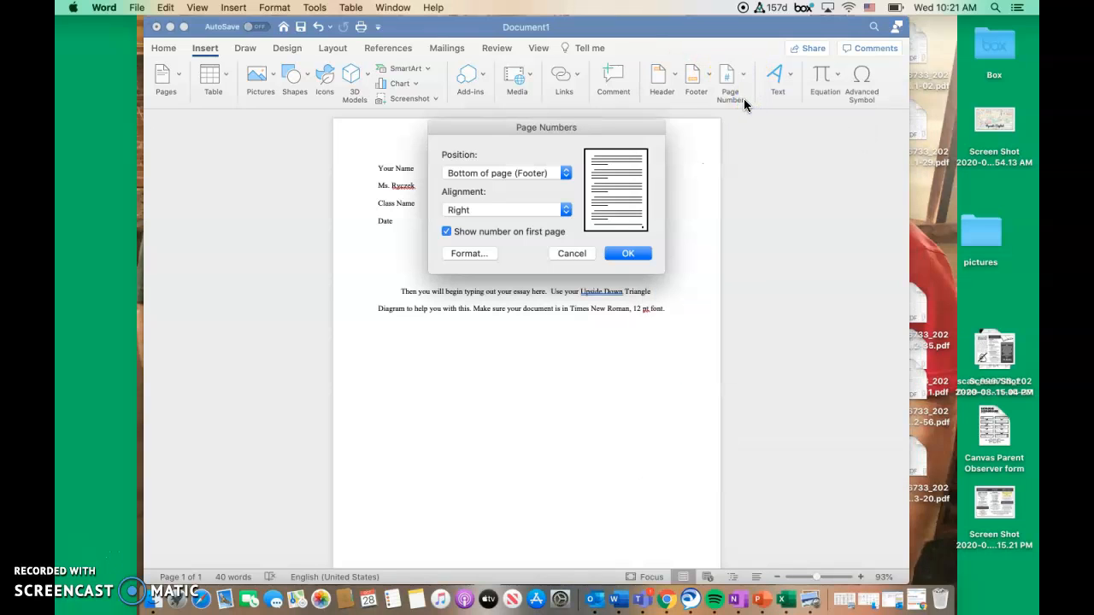
click(552, 171)
click(547, 160)
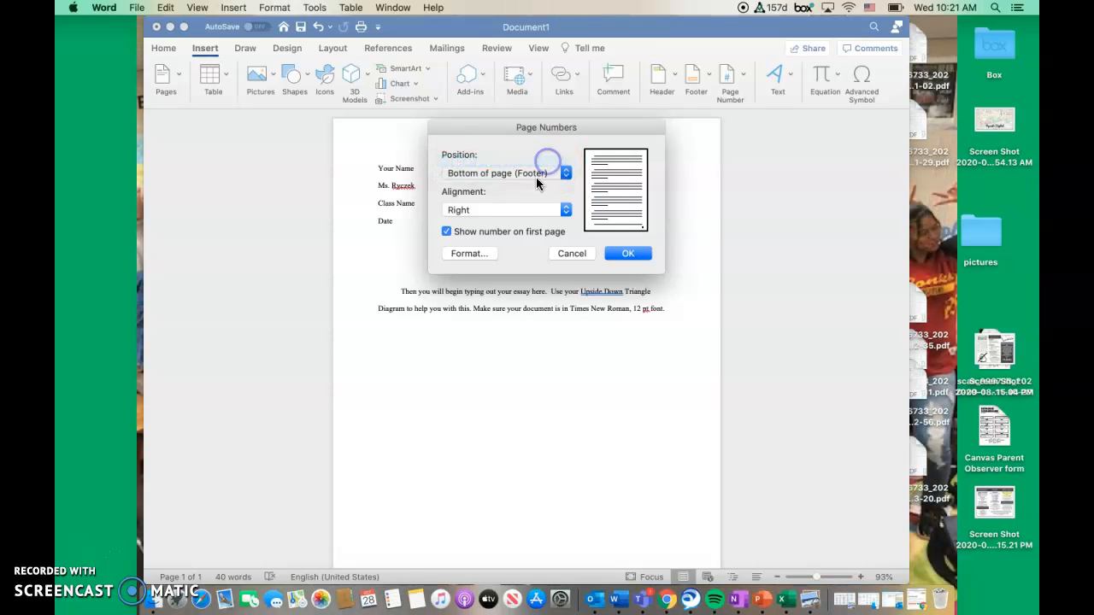
click(632, 255)
Open the page header for editing at the page number
click(675, 150)
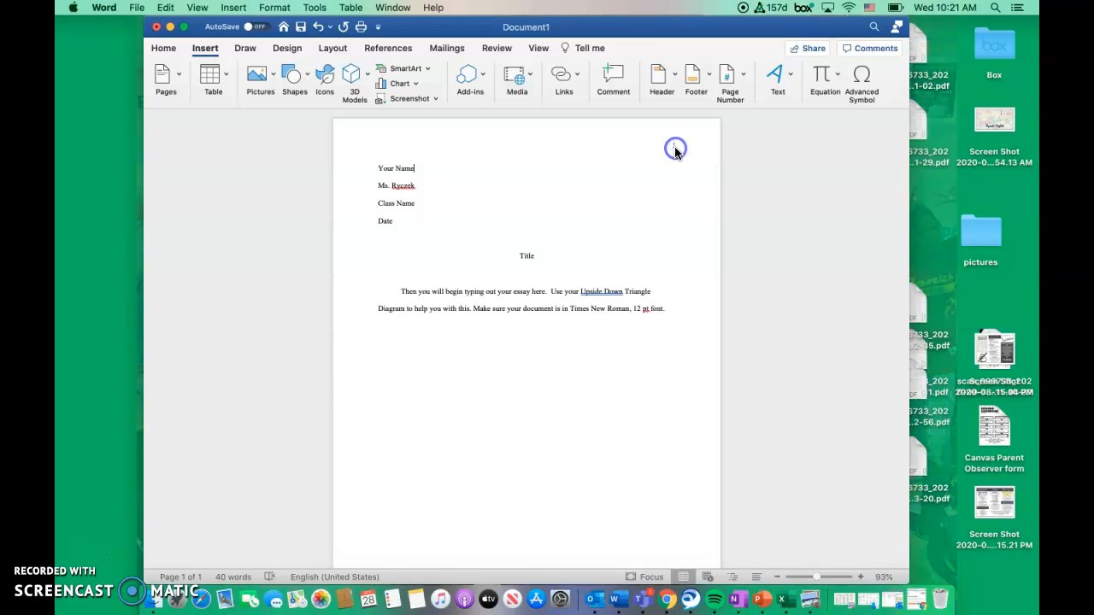
click(674, 151)
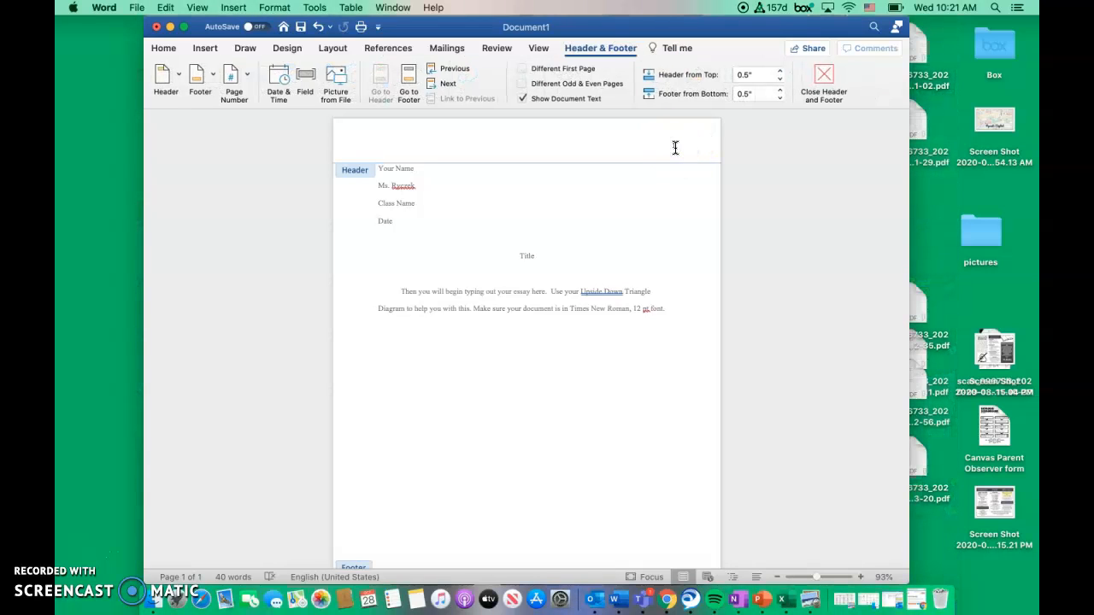
click(675, 146)
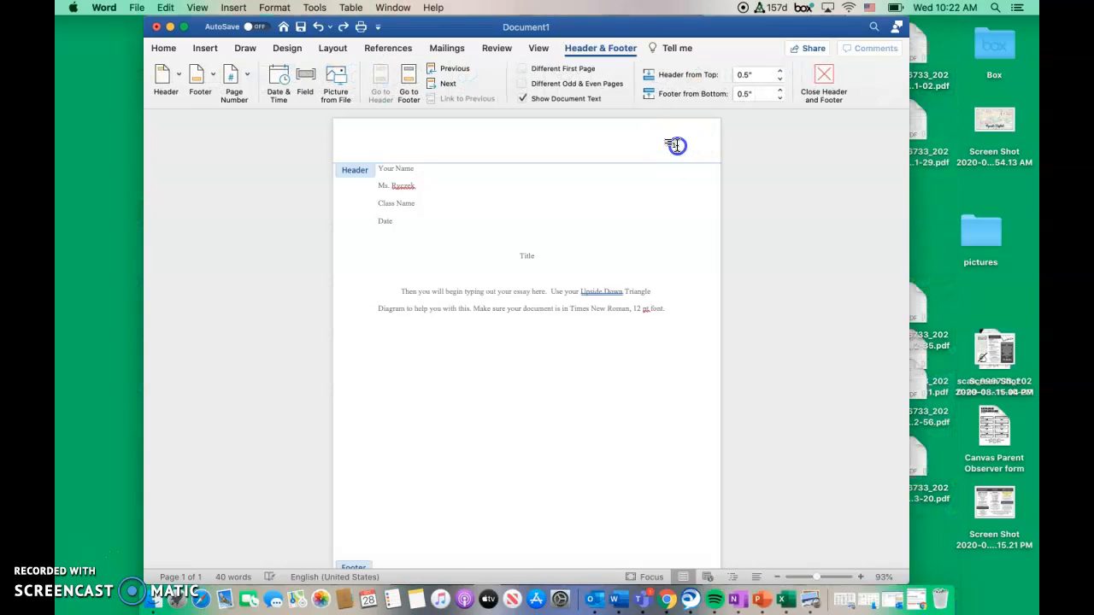
click(676, 148)
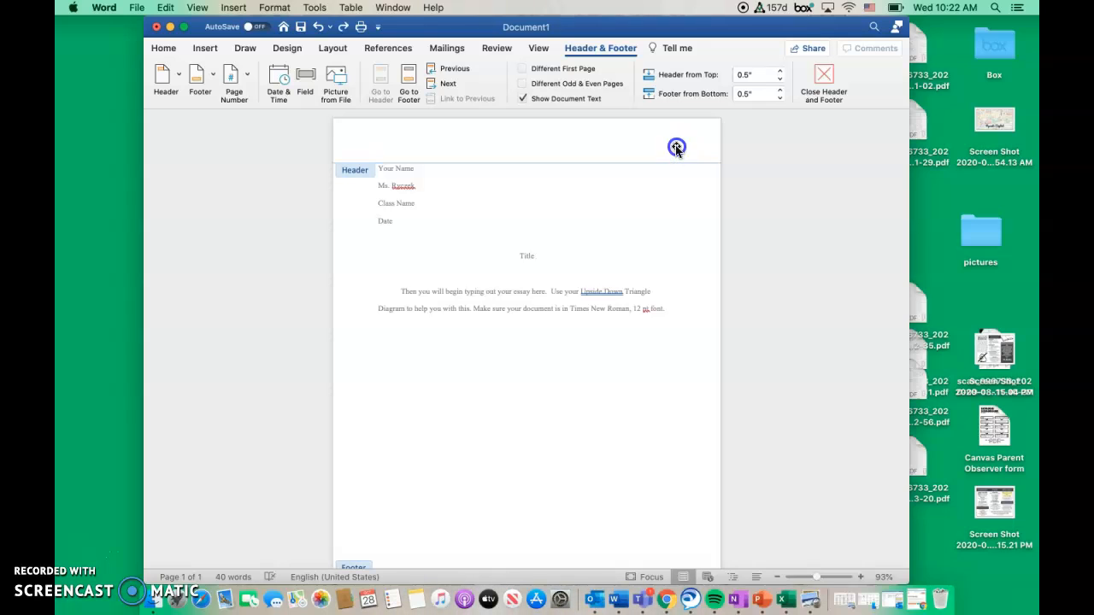
Try to enter the writer's last name beside the page number in the header and erase the misplaced letters
text(Ryc)
key(BackSpace)
key(BackSpace)
key(BackSpace)
click(675, 142)
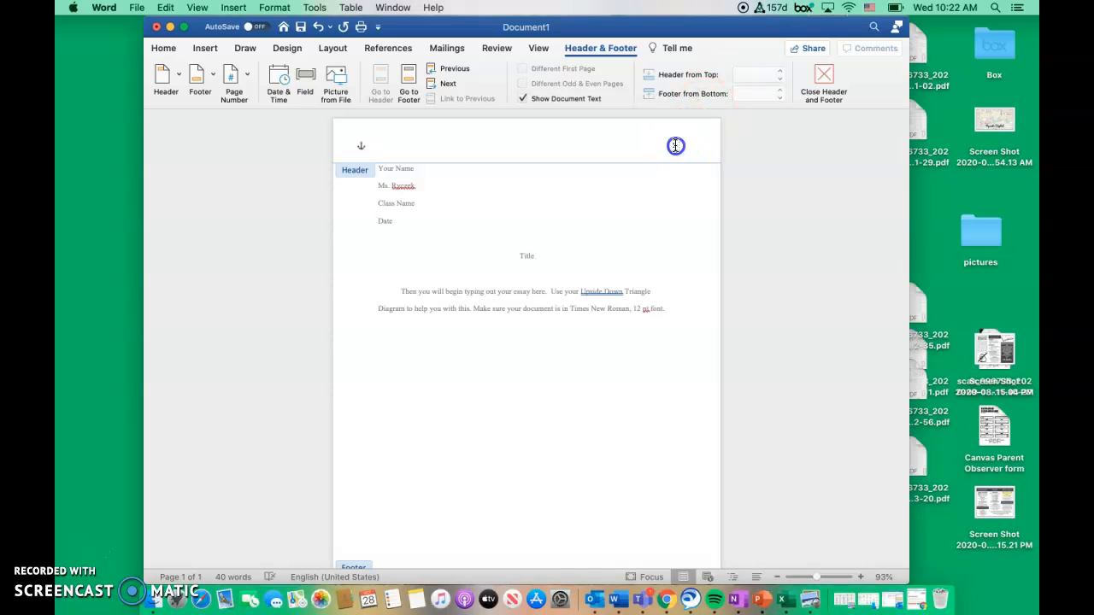
click(675, 146)
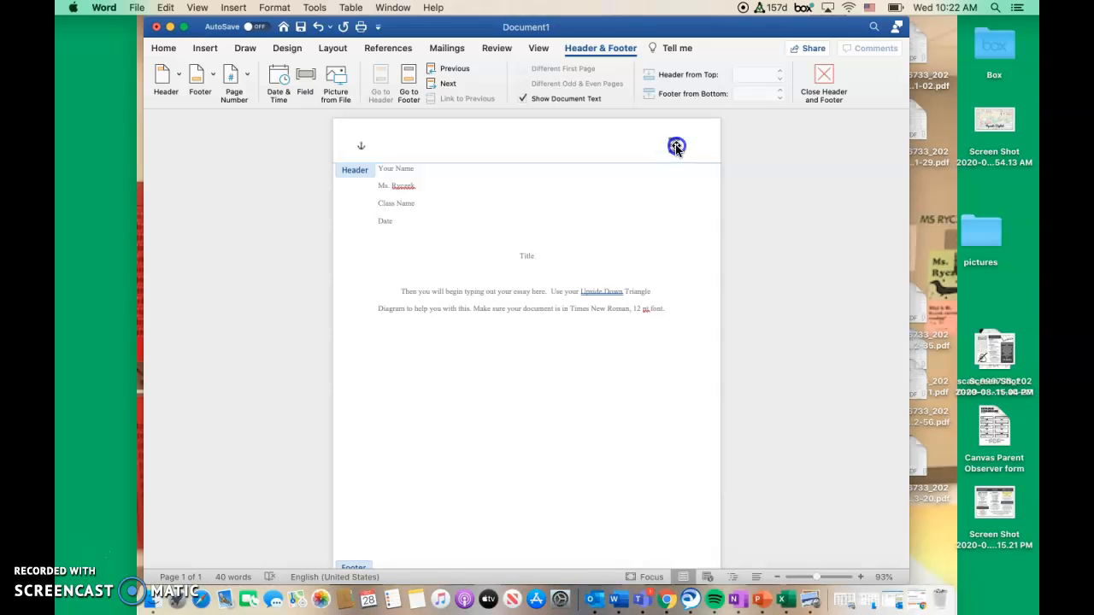
click(676, 147)
key(Delete)
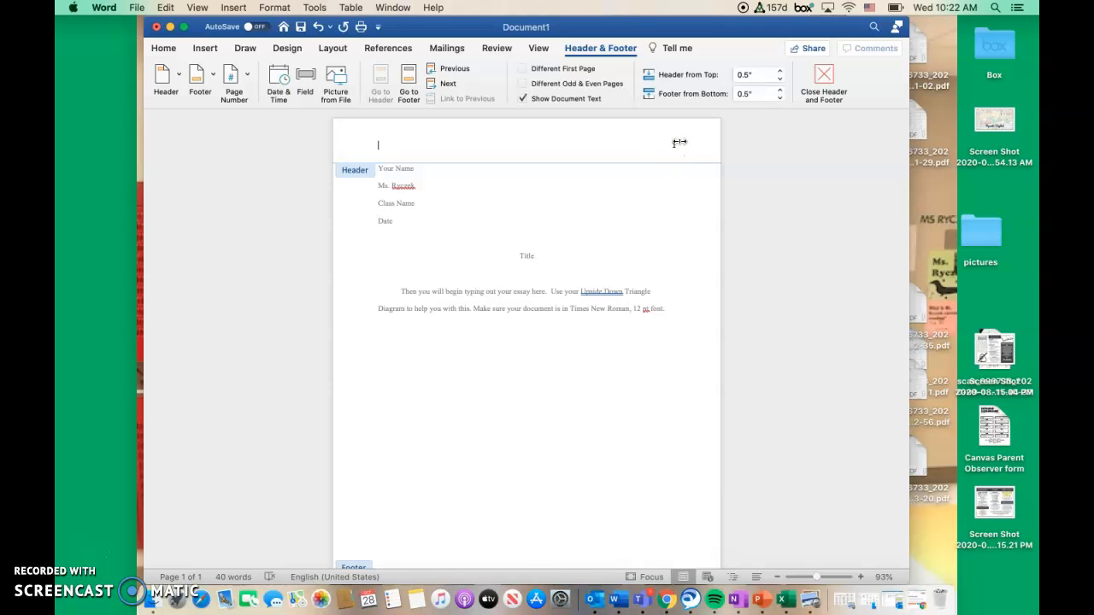
click(679, 142)
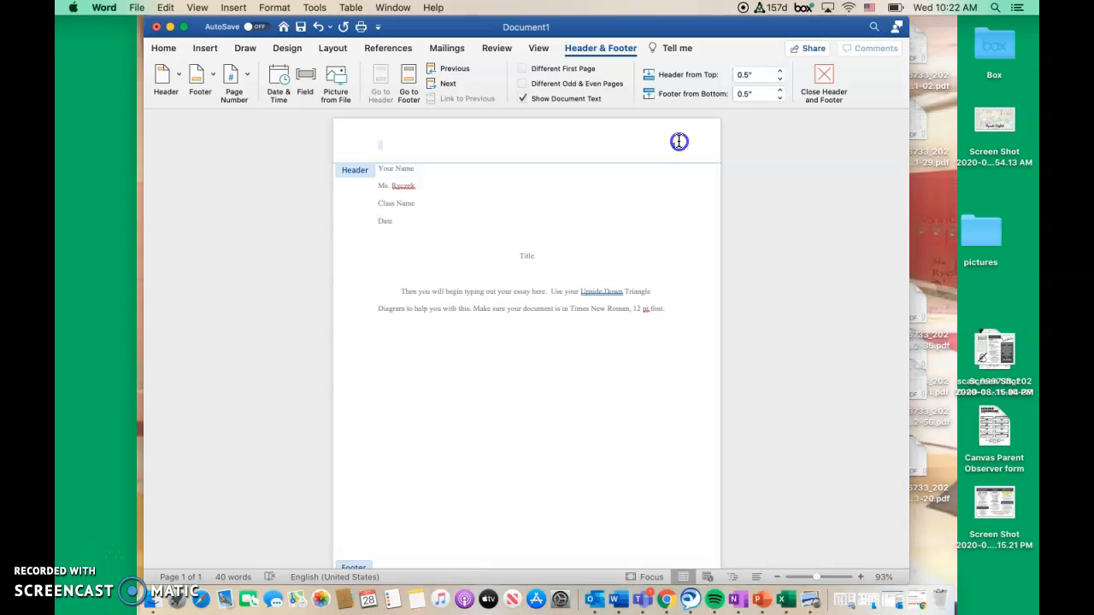
double_click(676, 144)
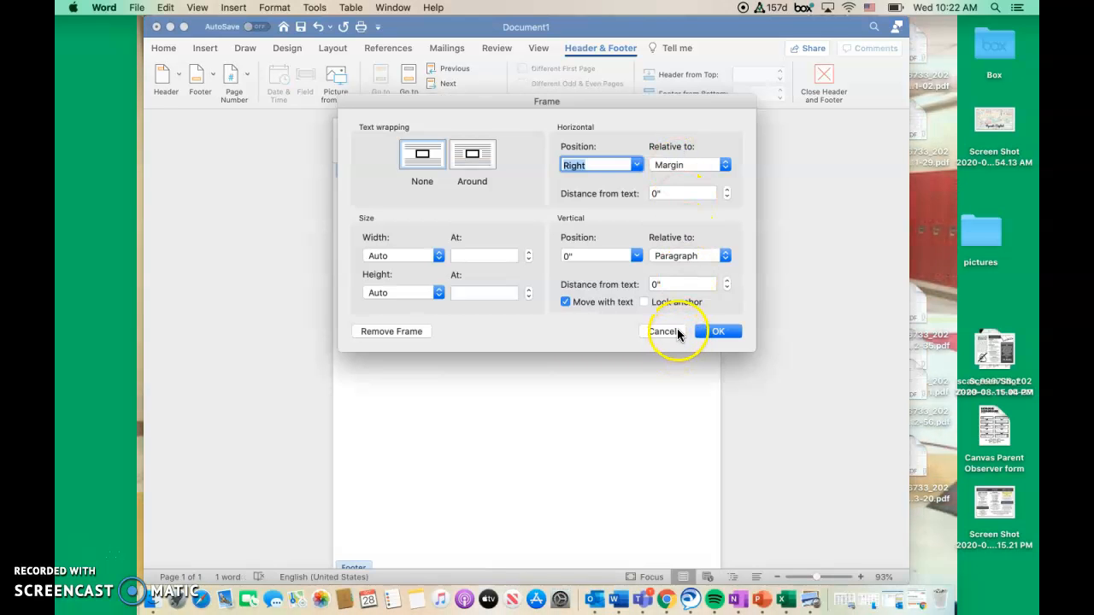
click(675, 331)
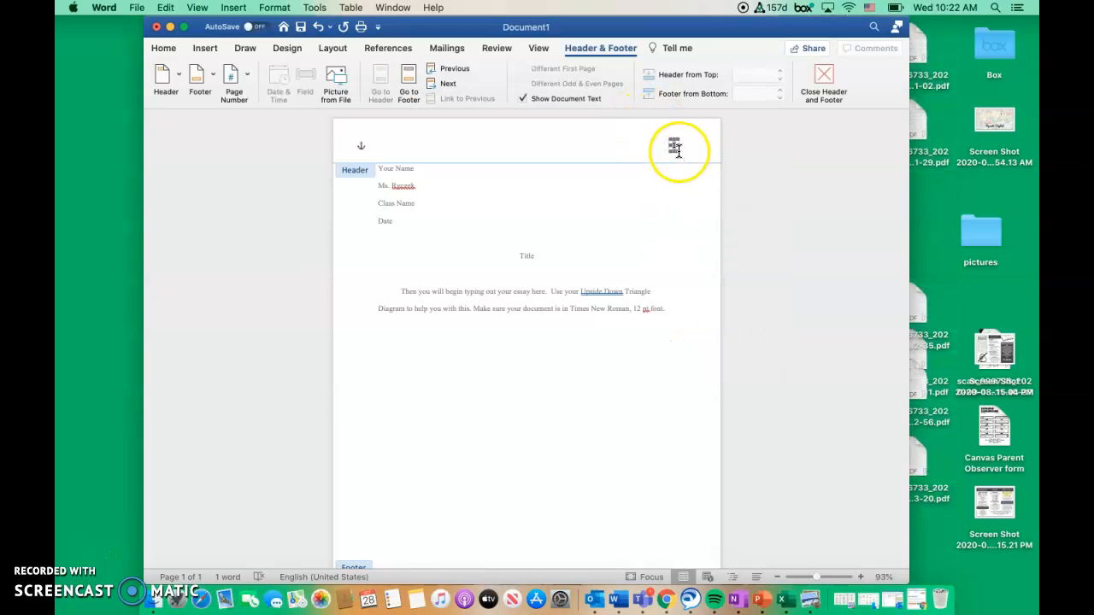
Add the writer's last name after the page number in the header, separated by a space, and return to the body text
click(678, 145)
click(679, 139)
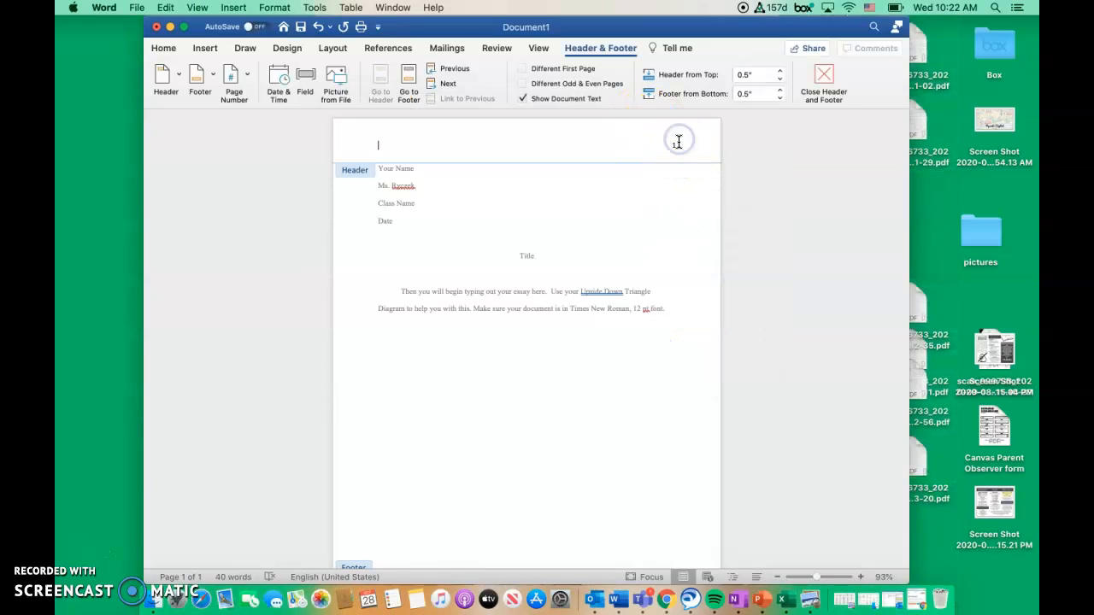
click(673, 146)
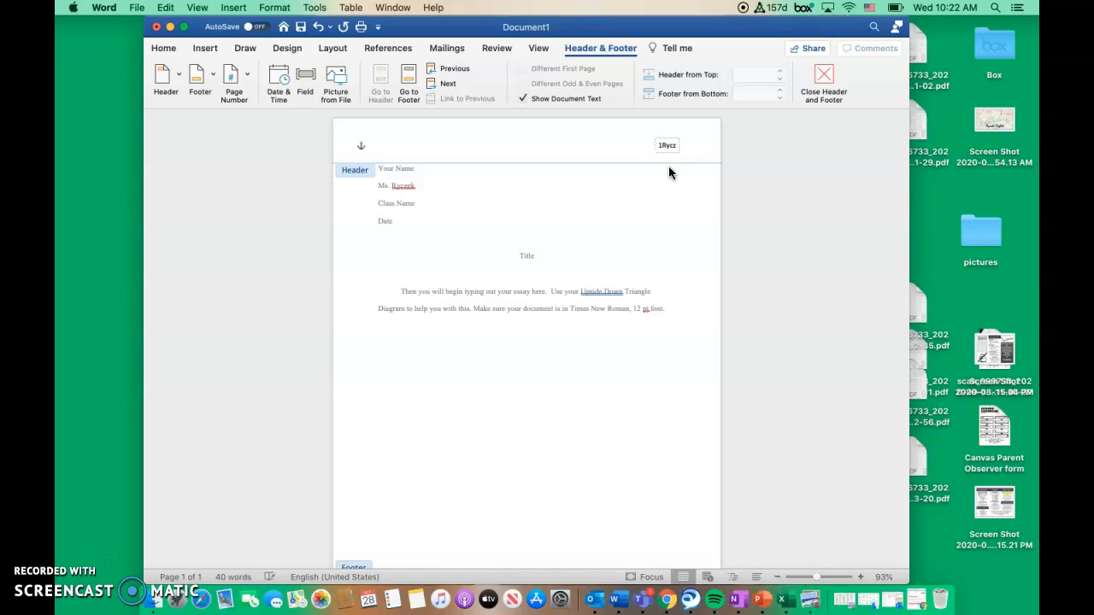
click(654, 144)
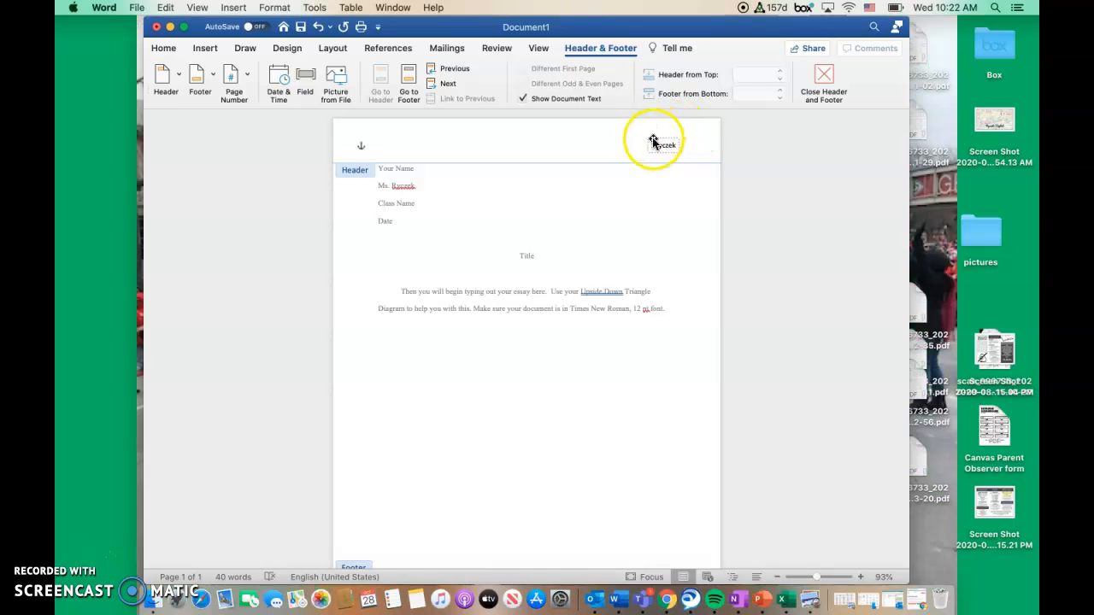
click(666, 174)
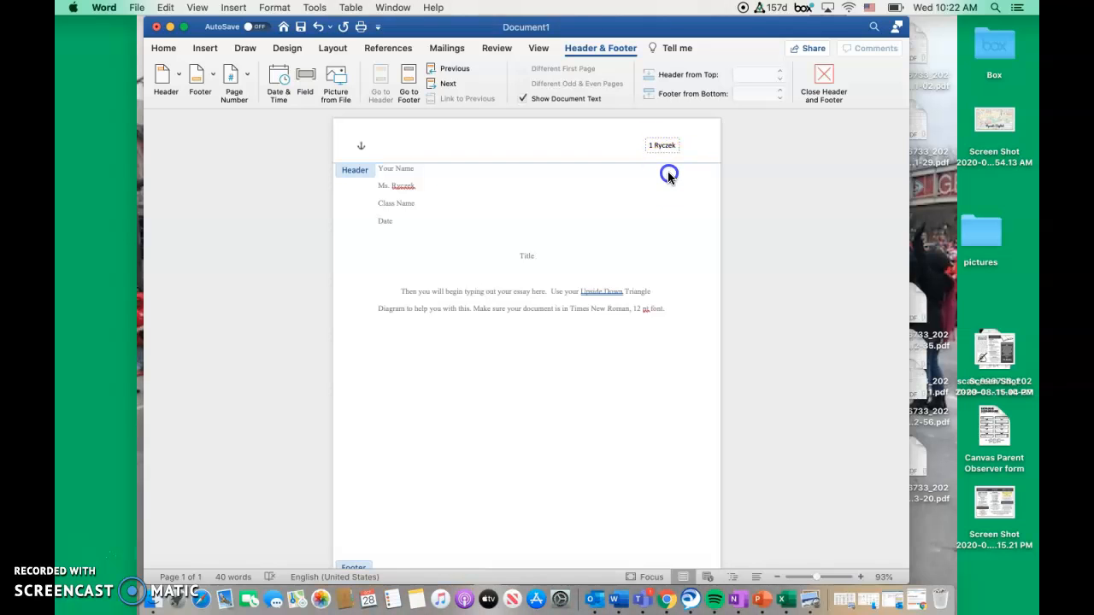
double_click(668, 175)
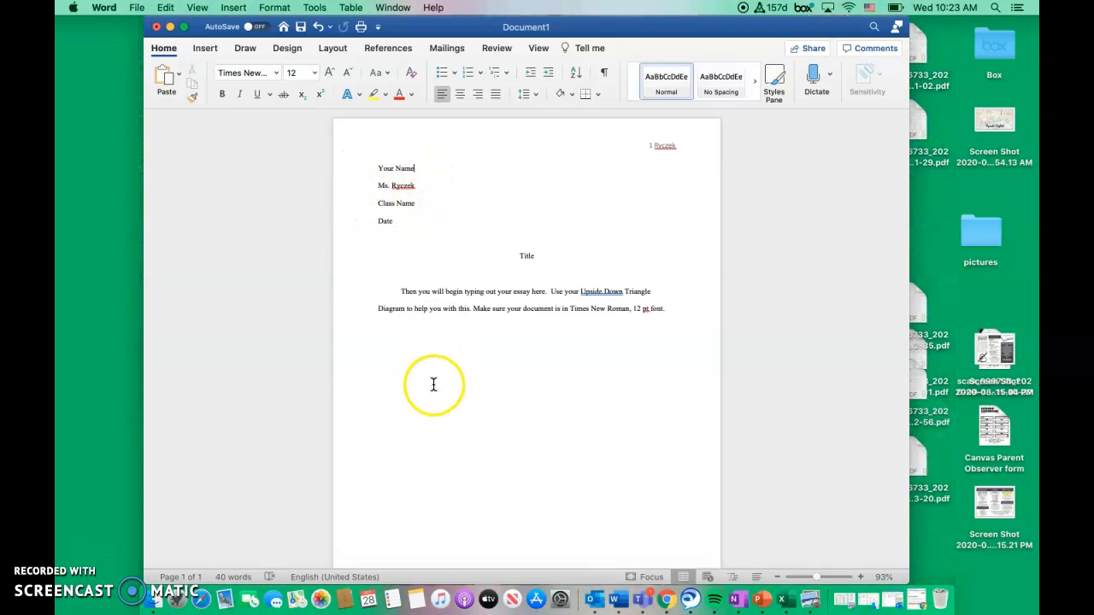
click(536, 94)
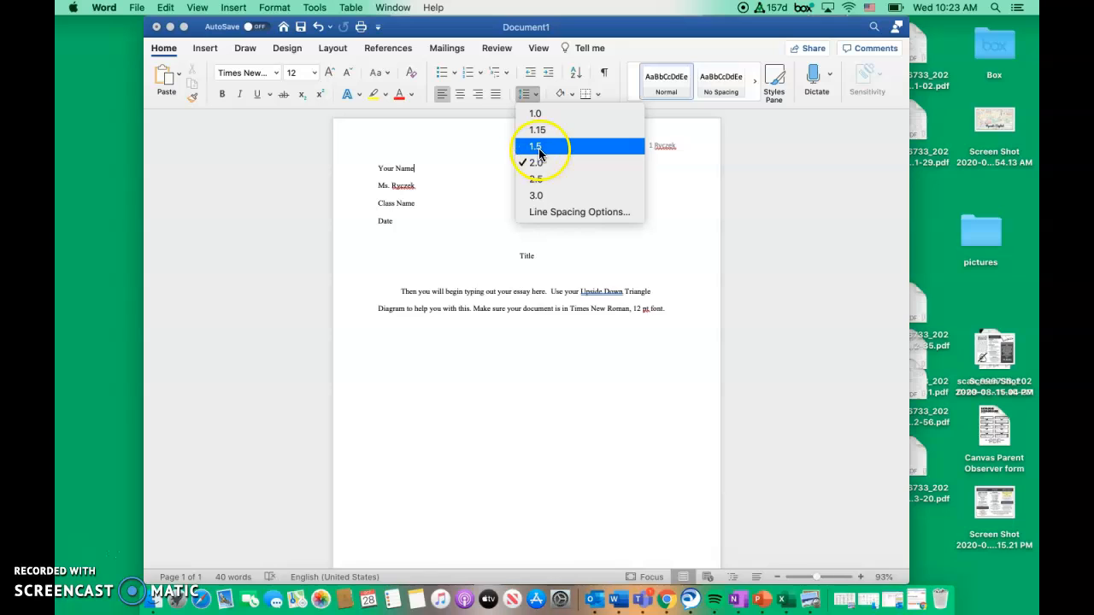
click(546, 325)
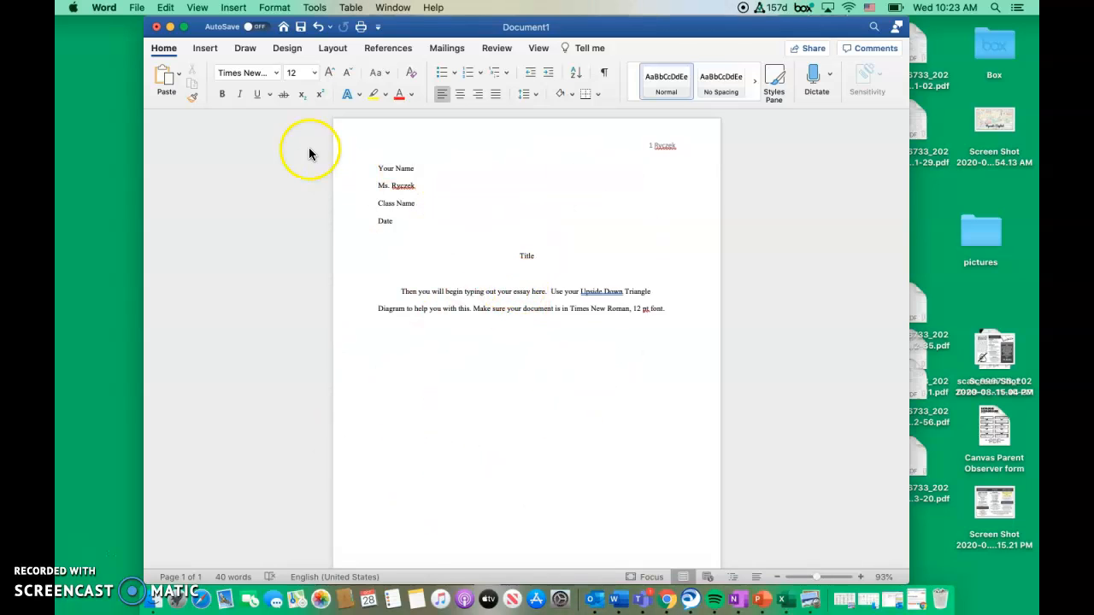
Save the document as "ELA Research" in the Documents folder in Word Document (.docx) format
click(137, 8)
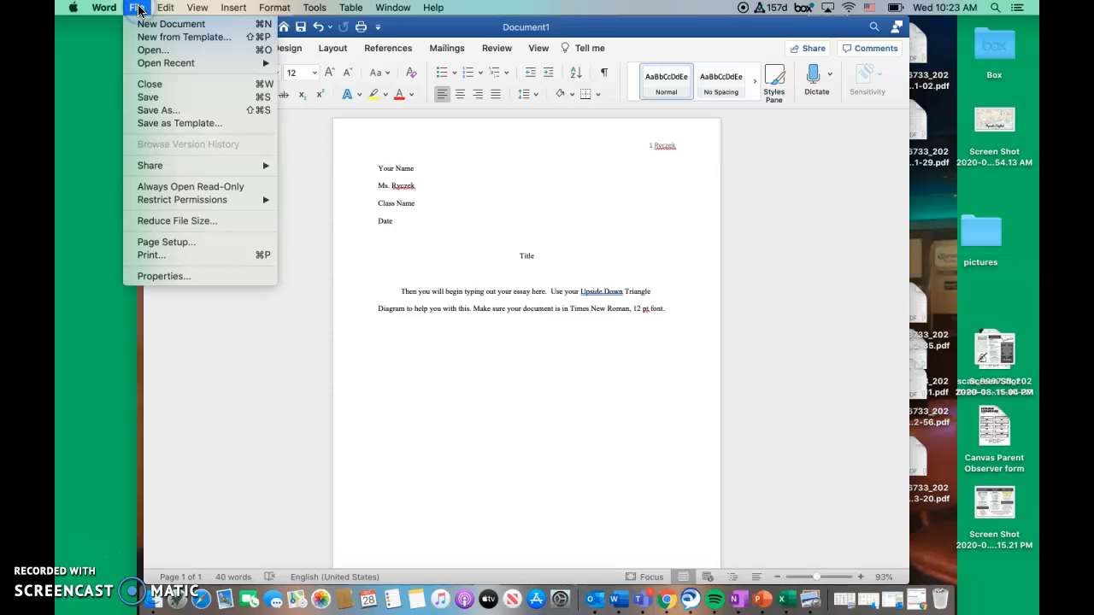
click(167, 110)
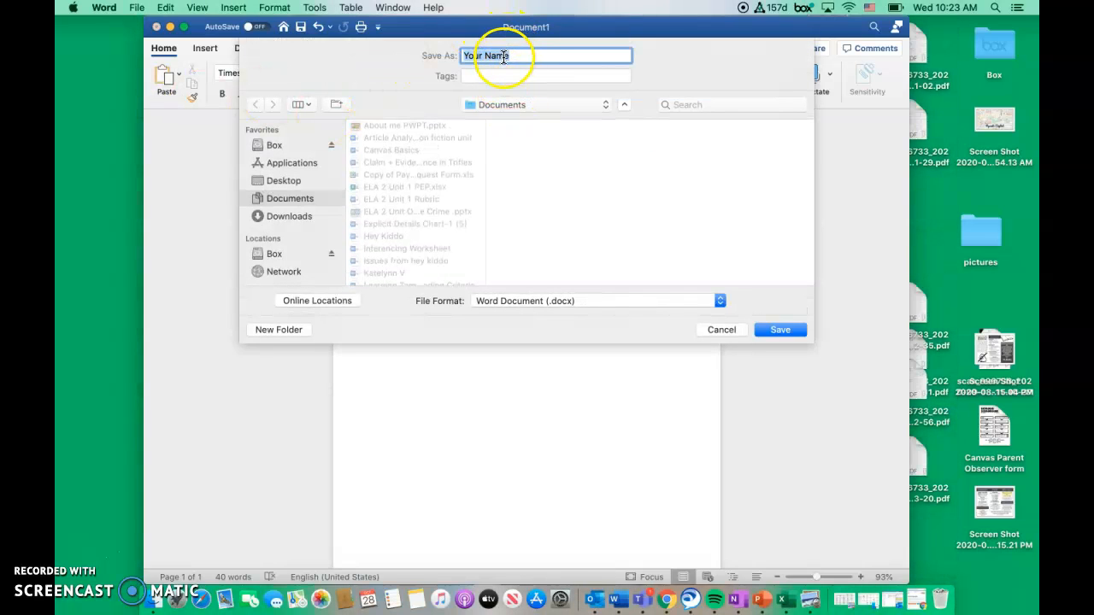
text(ELA Research)
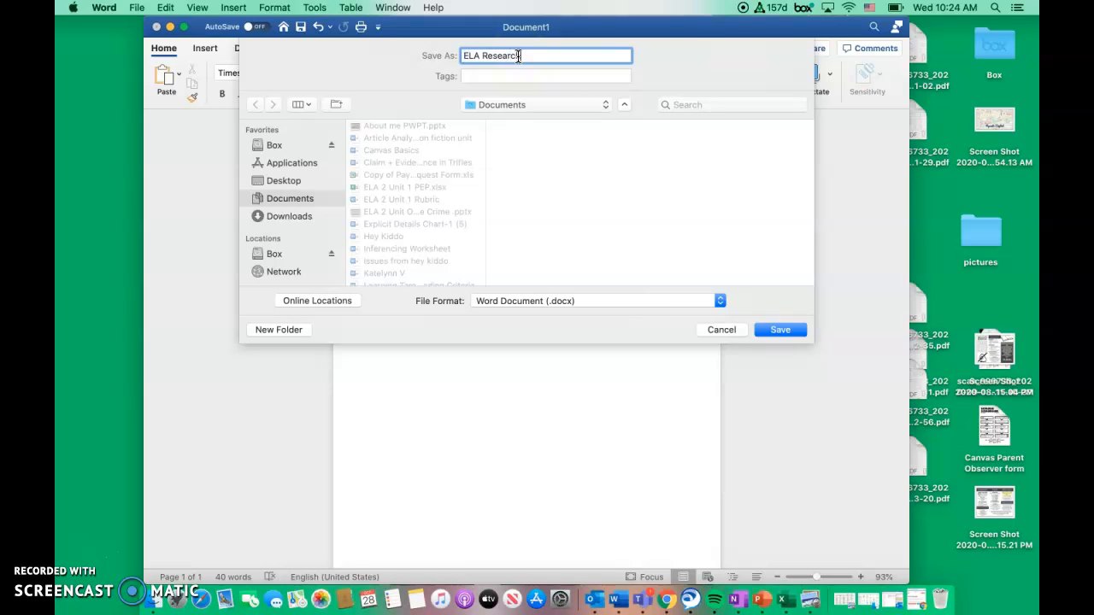
click(787, 332)
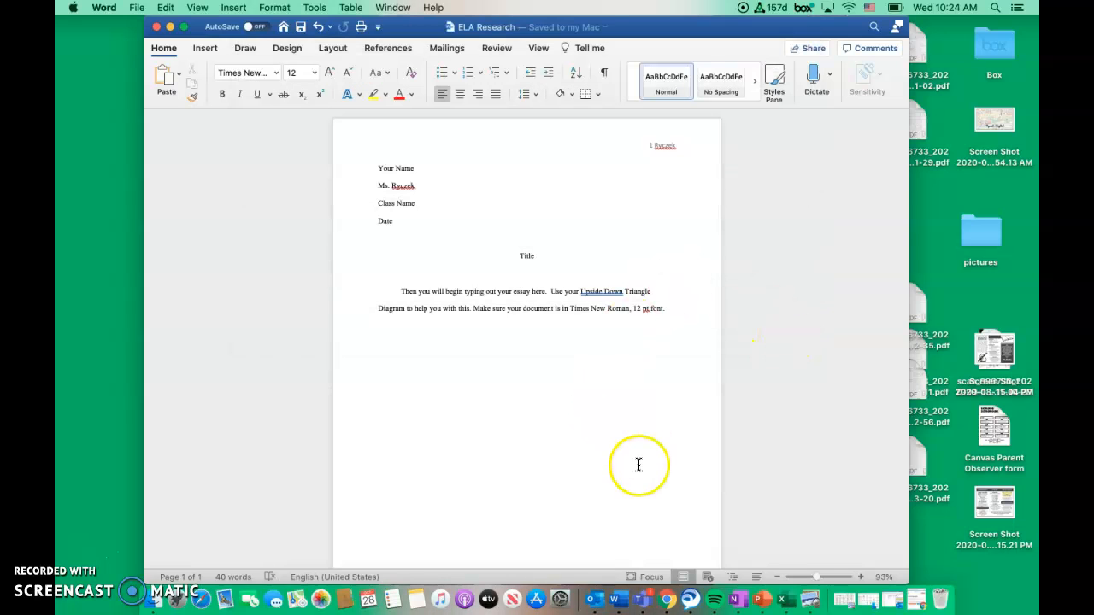